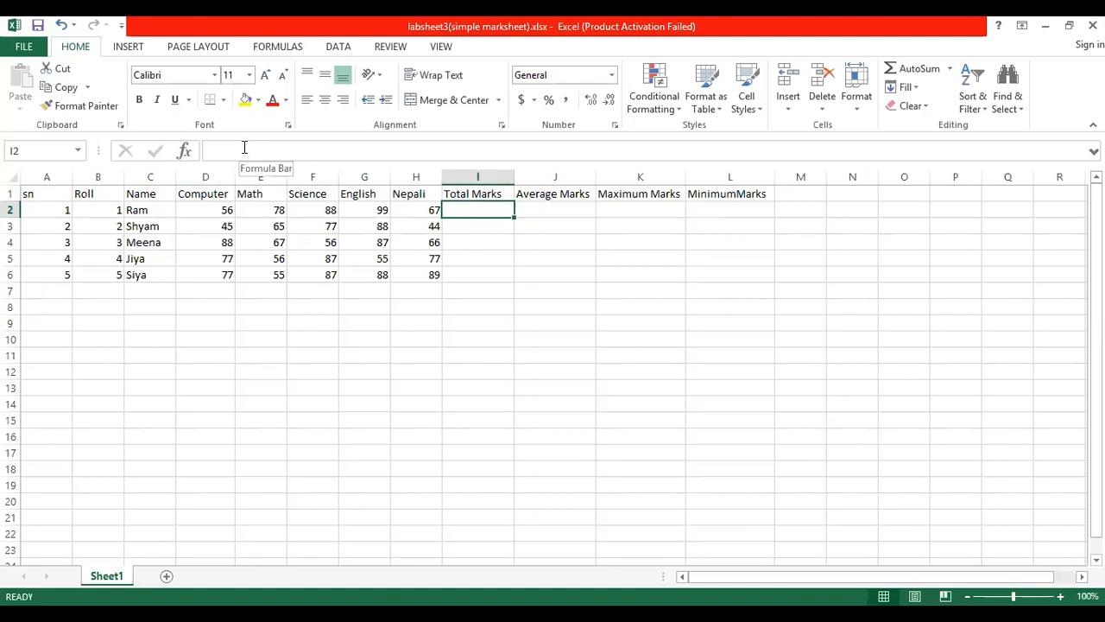
Step: Enter the formula =D2+E2+F2+G2+H2 in the first student's Total Marks cell, I2
click(239, 151)
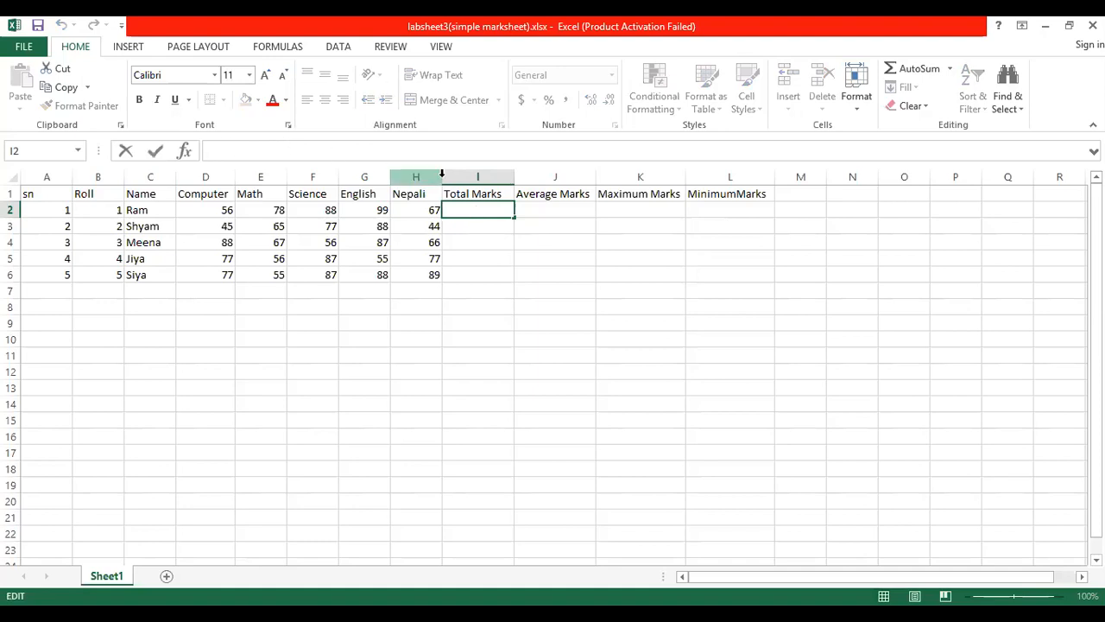
text(=)
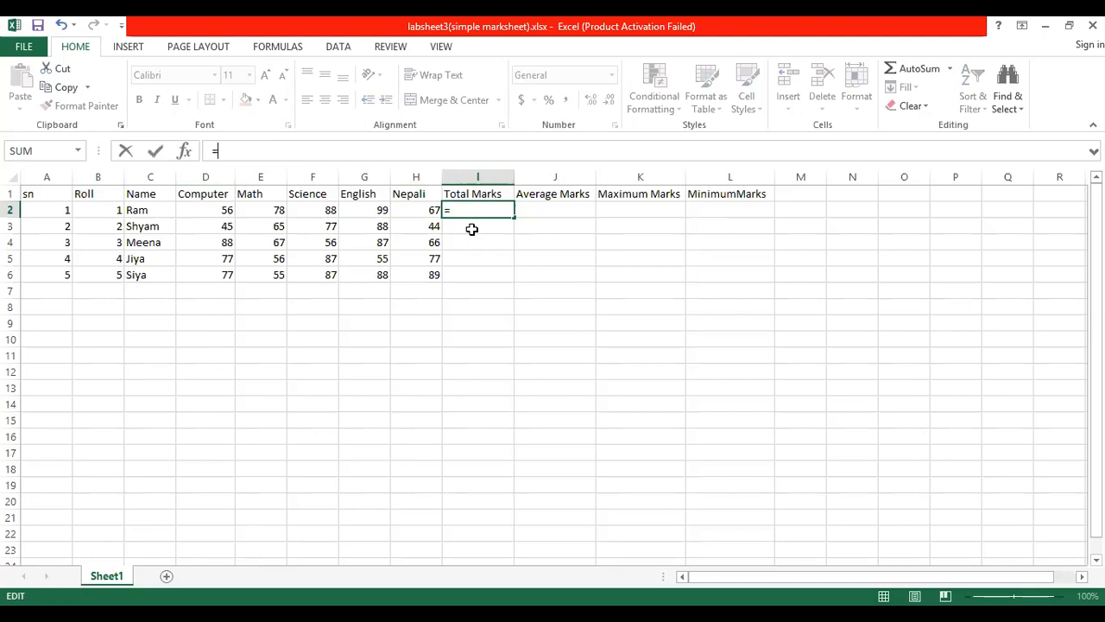
text(D2)
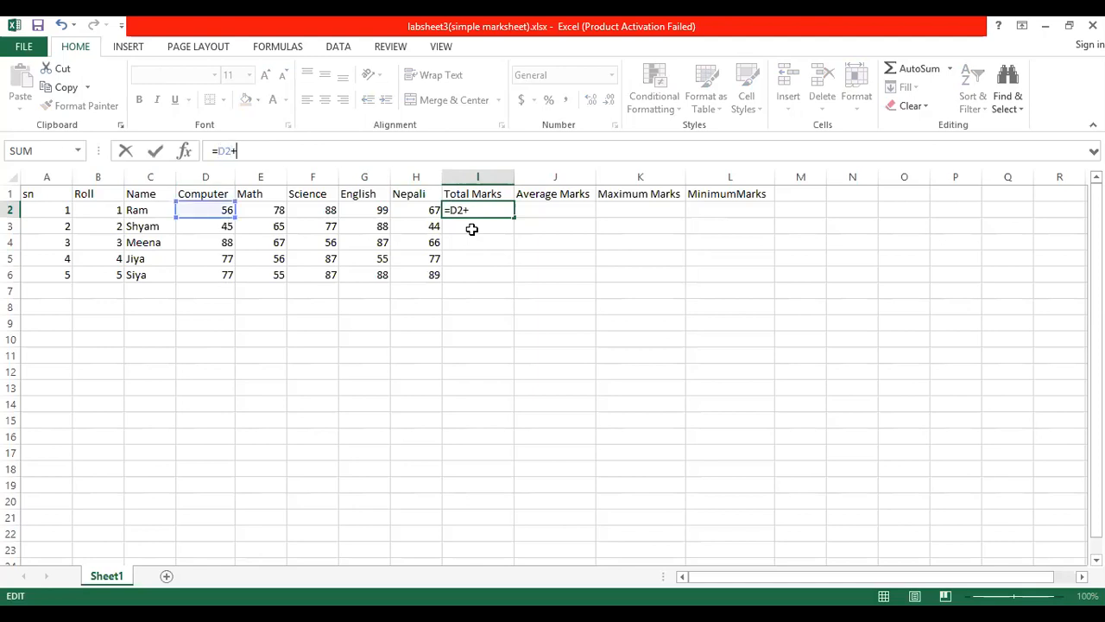
text(+)
click(259, 210)
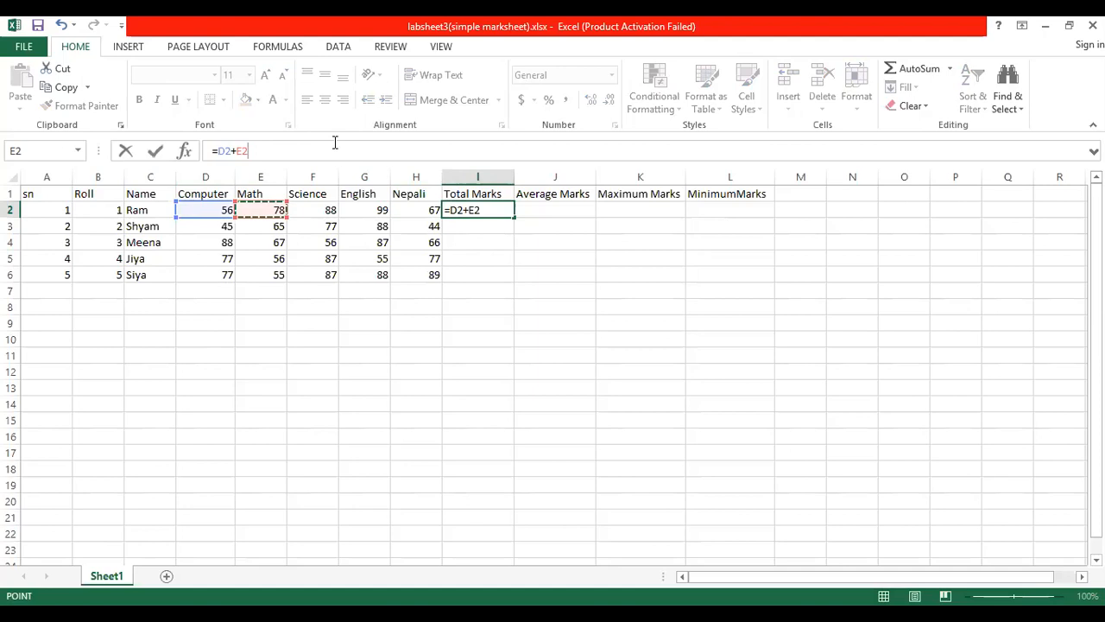
key(BackSpace)
text(2)
click(278, 153)
click(312, 211)
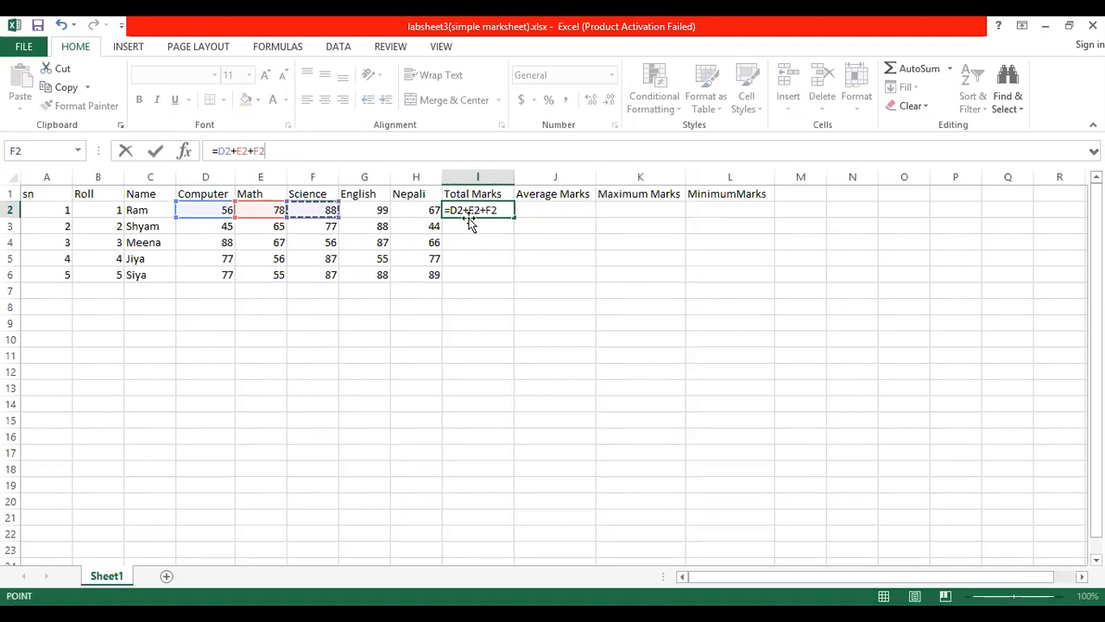
text(F)
key(BackSpace)
text(F)
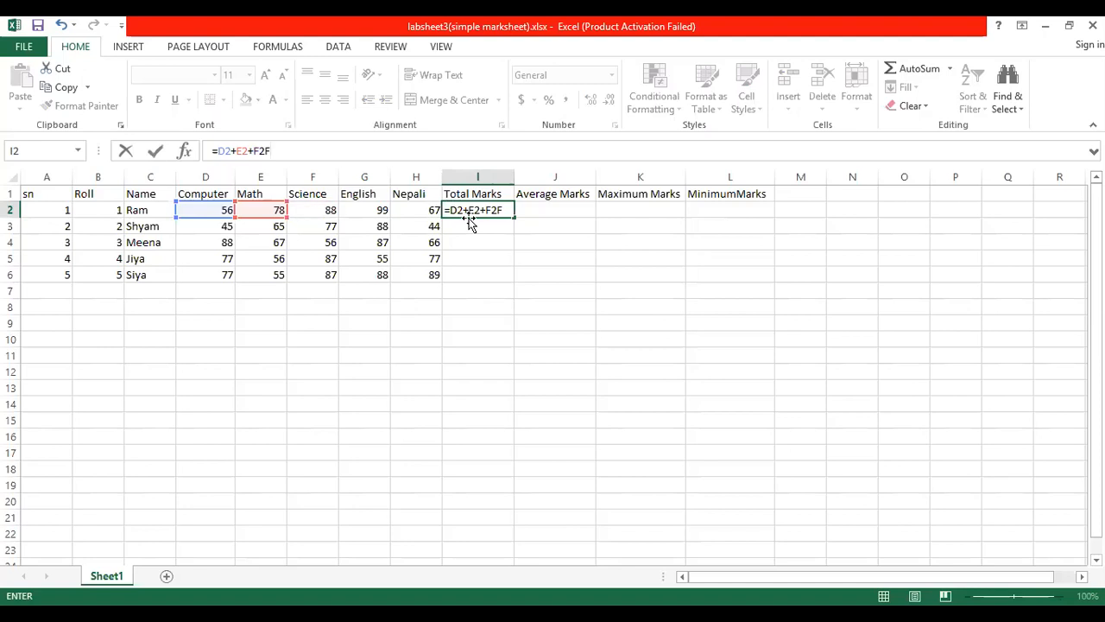
key(BackSpace)
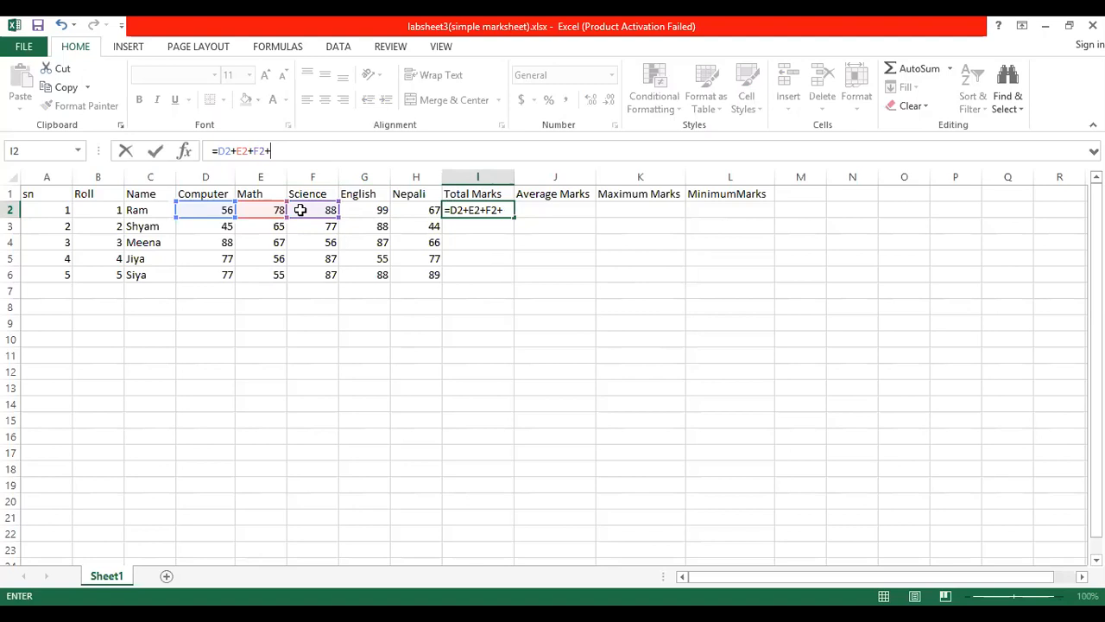
text(G2+)
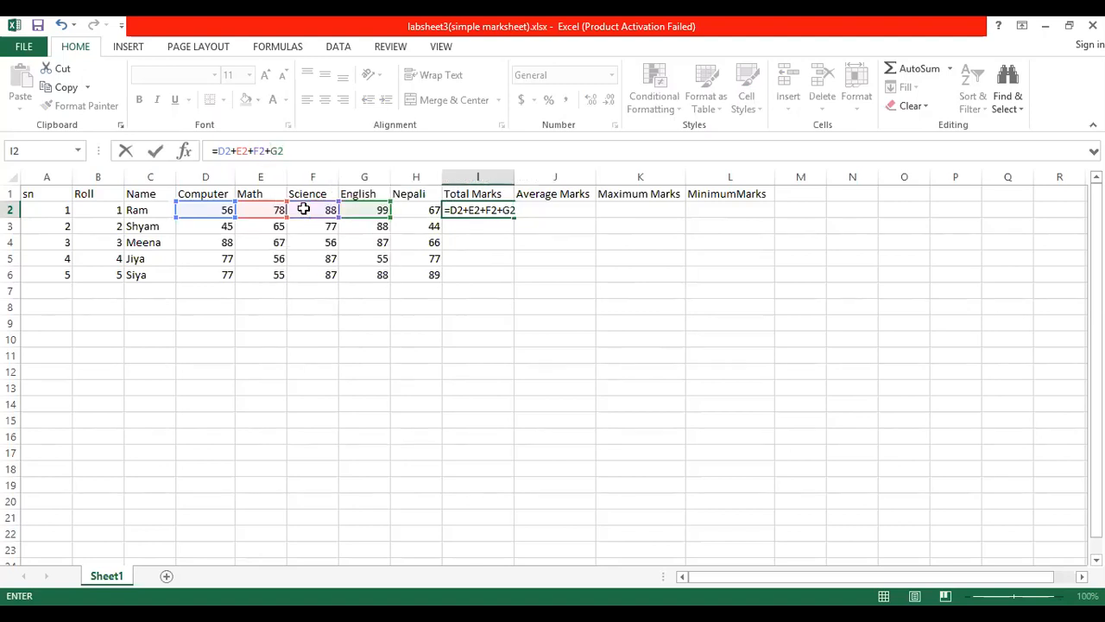
click(416, 209)
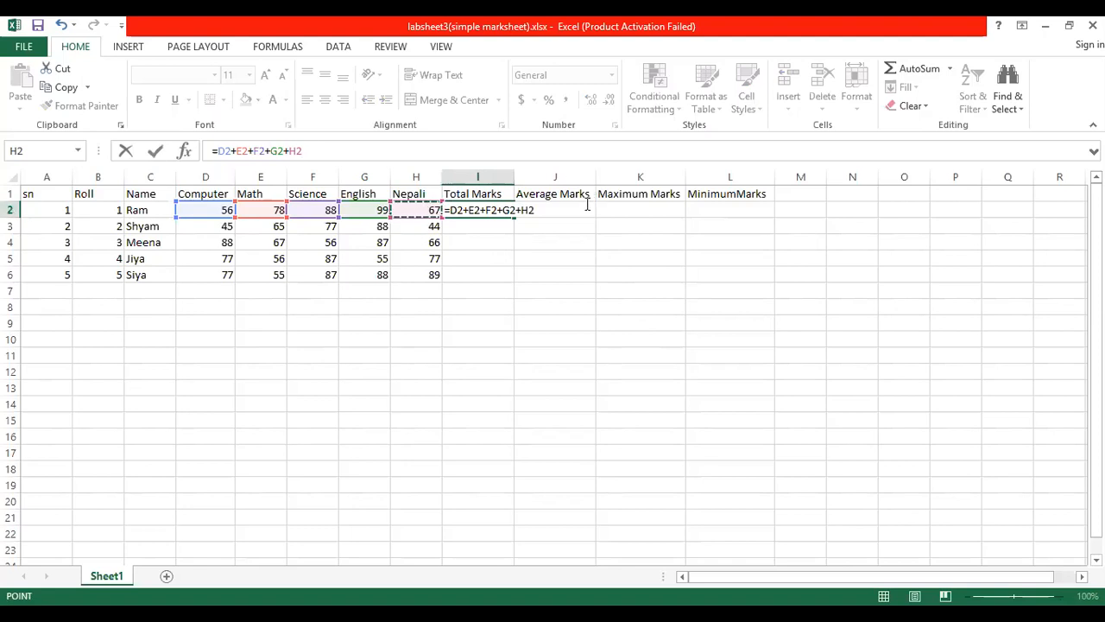
text(H)
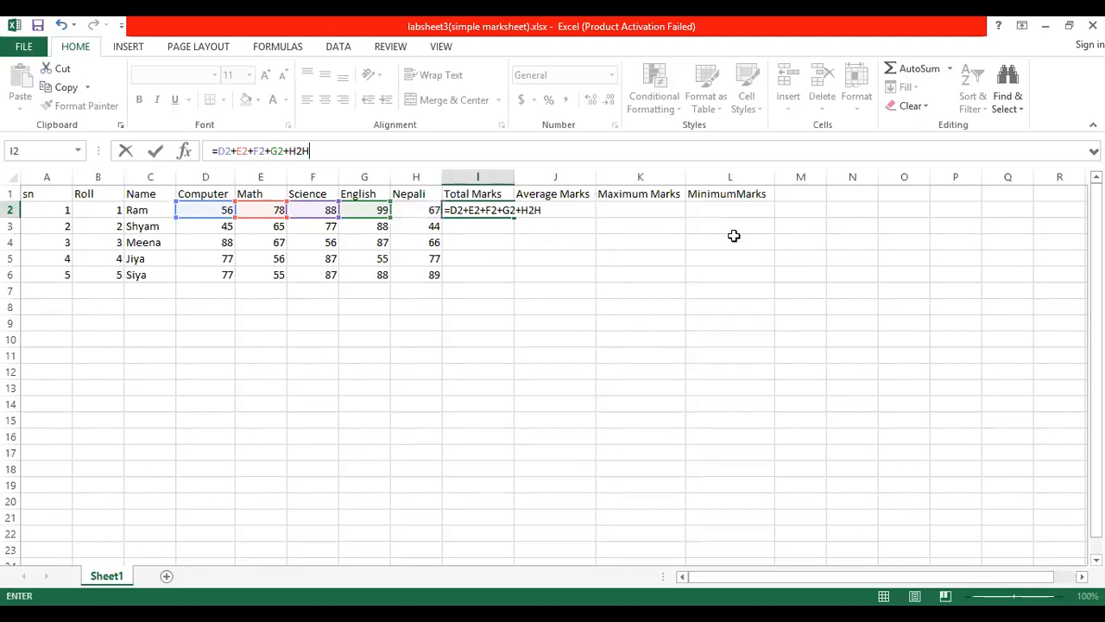
key(BackSpace)
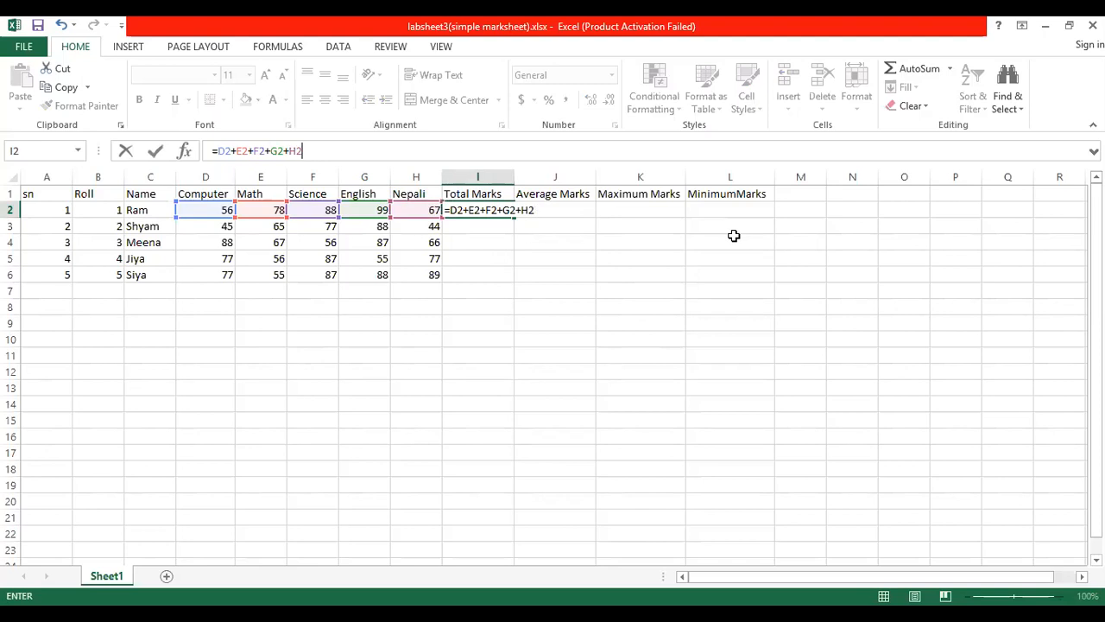
key(BackSpace)
text(2)
key(Return)
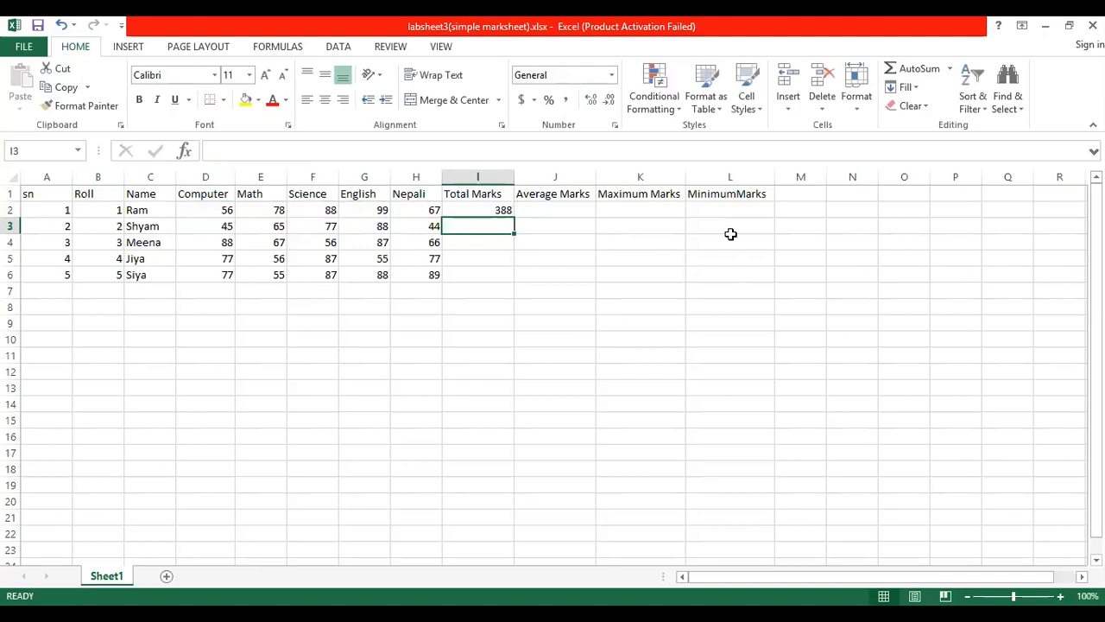
Step: Reopen the Total Marks formula in cell I2 and delete everything after the equals sign
click(469, 209)
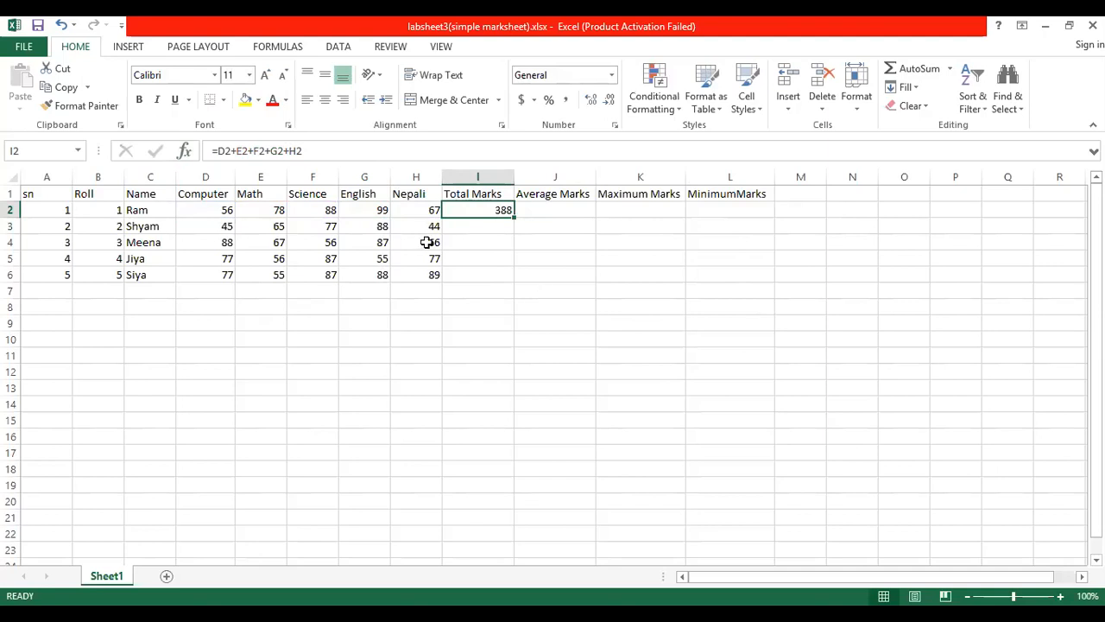
click(330, 148)
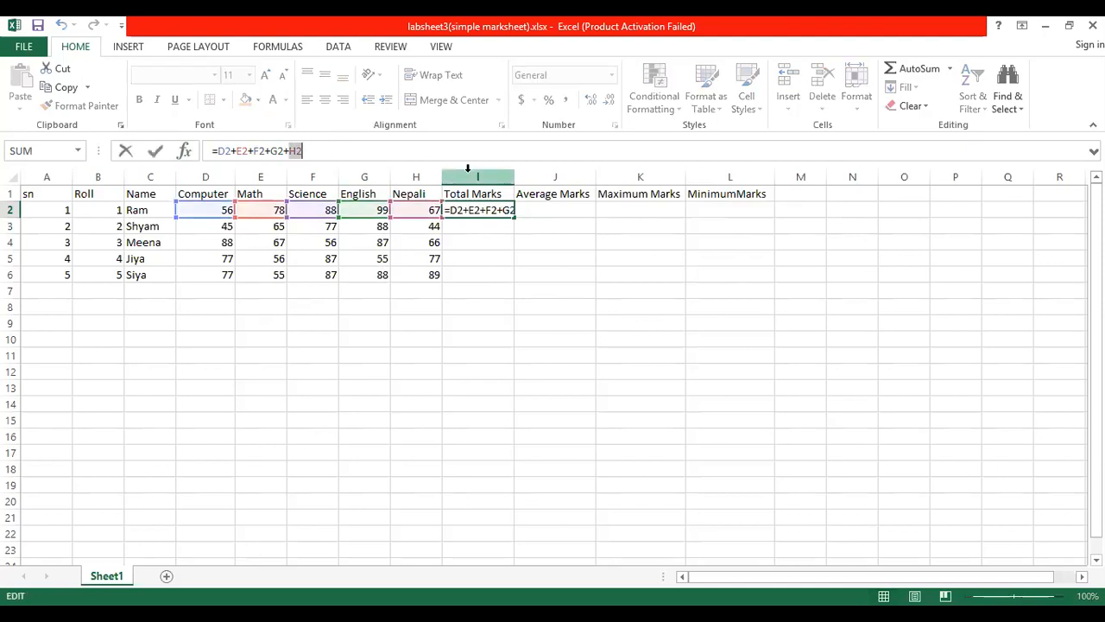
key(BackSpace)
key(BackSpace)
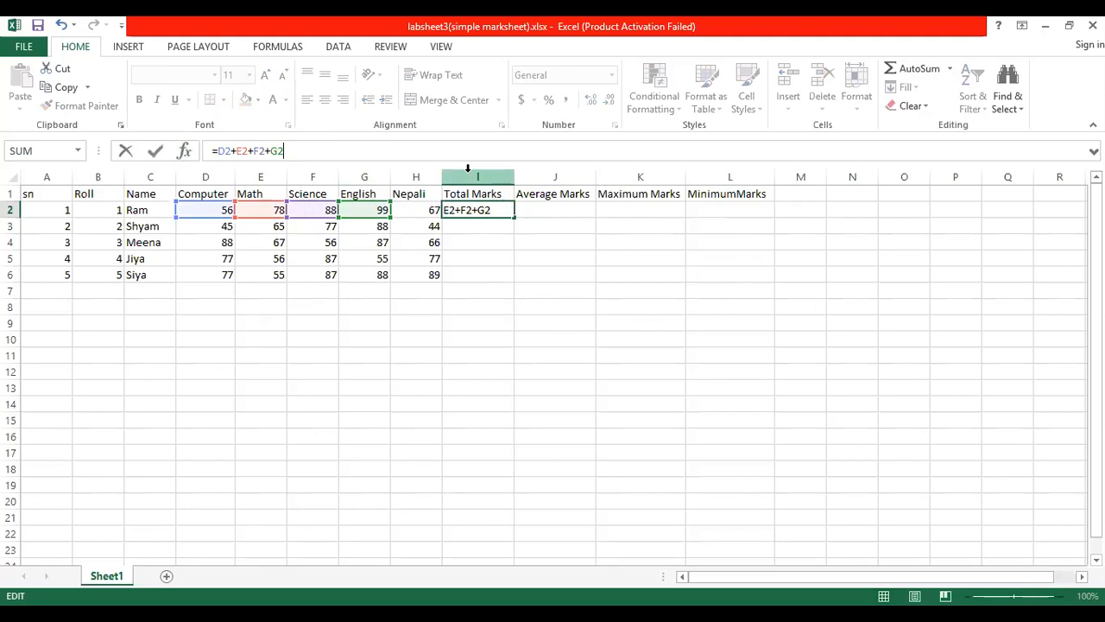
key(BackSpace)
key(BackSpace)
key(BackSpace)
key(BackSpace)
key(BackSpace)
key(BackSpace)
key(BackSpace)
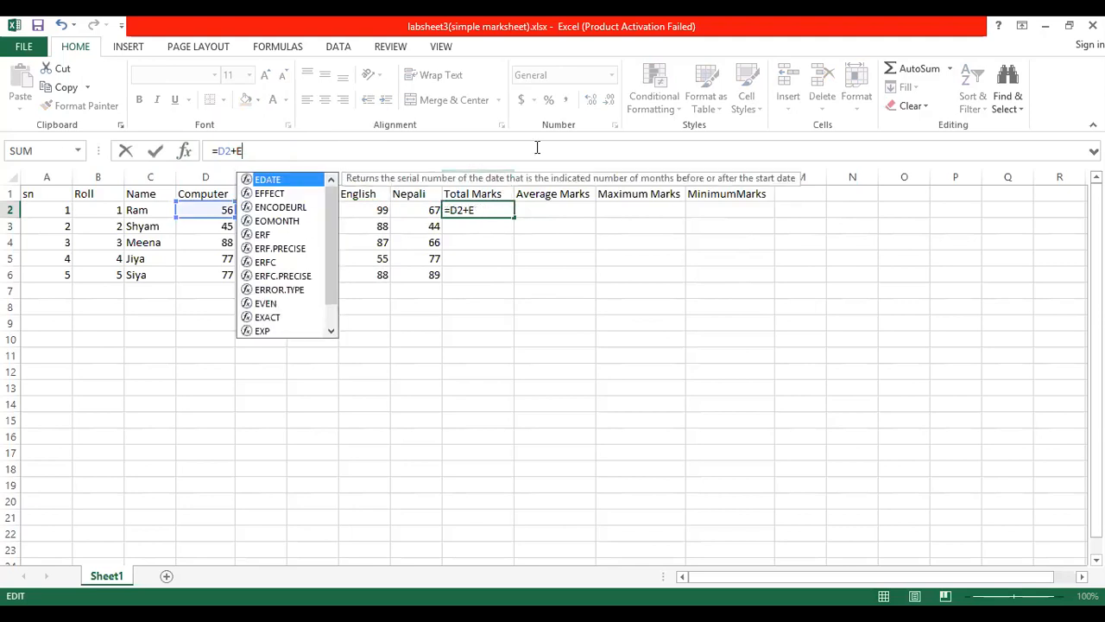
key(BackSpace)
key(BackSpace)
key(BackSpace)
key(BackSpace)
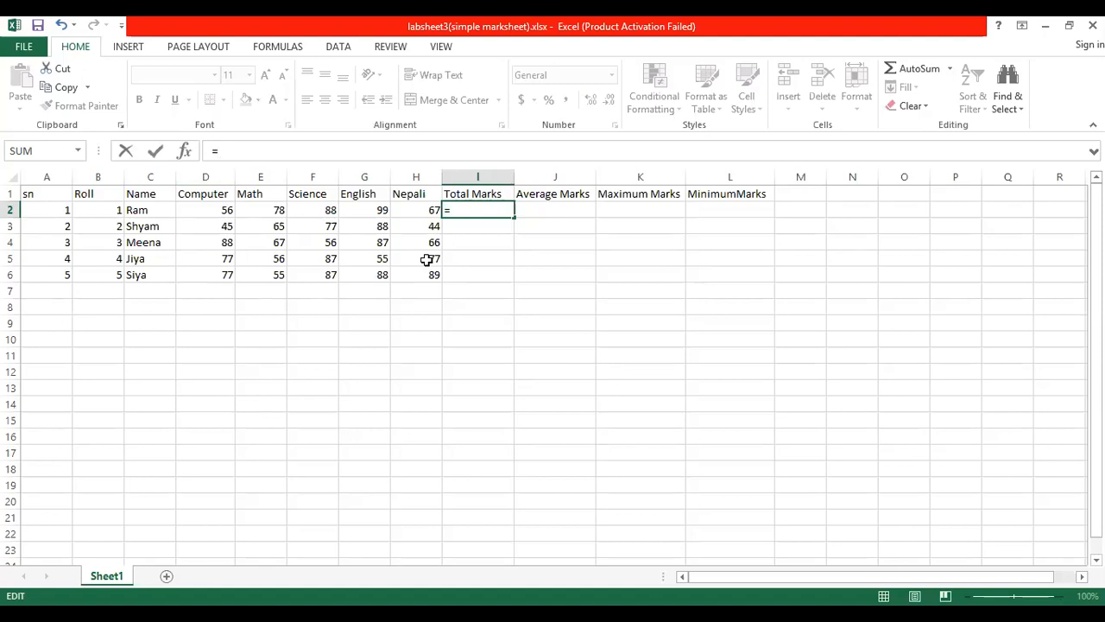
text(SSSSSSSSSSSSSSSSSSSSSSS)
key(BackSpace)
key(BackSpace)
key(BackSpace)
key(BackSpace)
key(BackSpace)
key(BackSpace)
key(BackSpace)
key(BackSpace)
key(BackSpace)
key(BackSpace)
key(BackSpace)
key(BackSpace)
key(BackSpace)
key(BackSpace)
key(BackSpace)
key(BackSpace)
key(BackSpace)
key(BackSpace)
key(BackSpace)
key(BackSpace)
key(BackSpace)
key(BackSpace)
key(BackSpace)
text(s)
text(s)
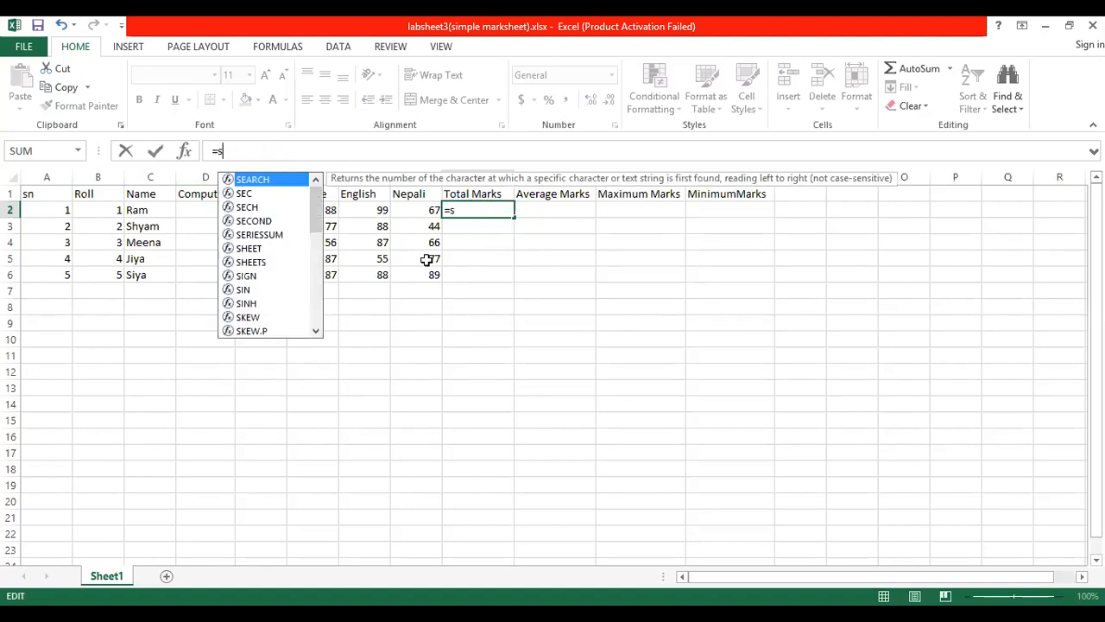
text(um)
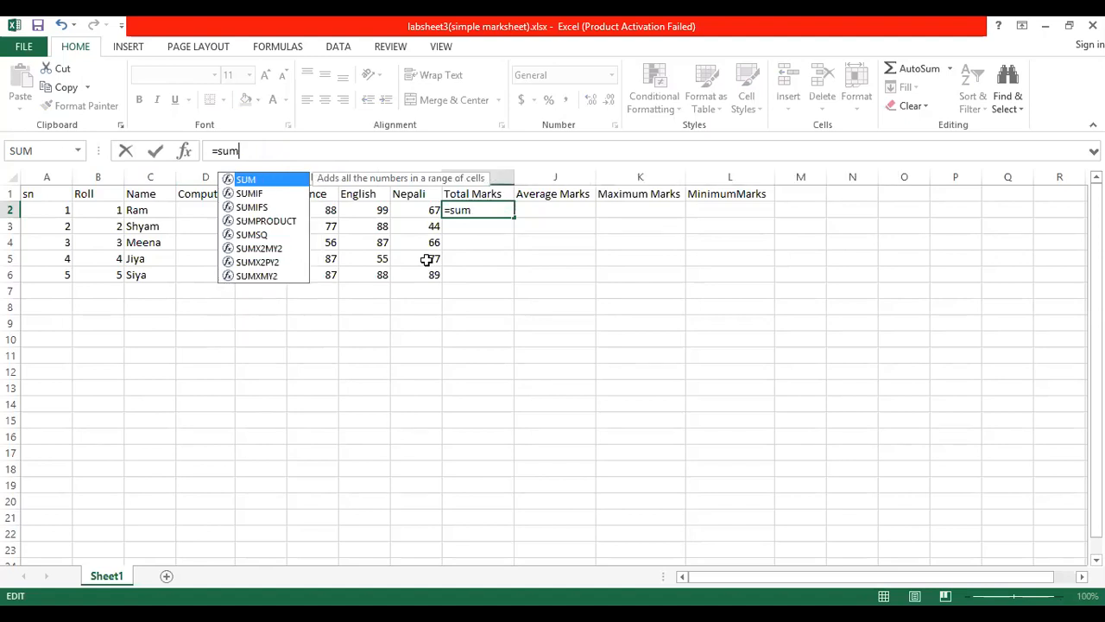
key(BackSpace)
key(BackSpace)
key(BackSpace)
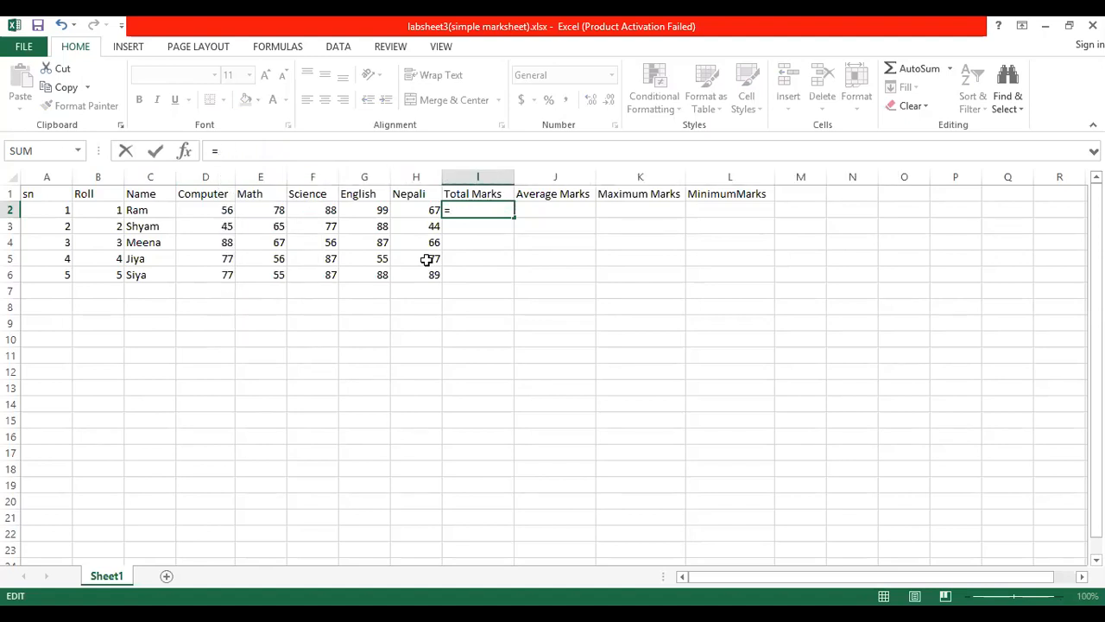
text(s)
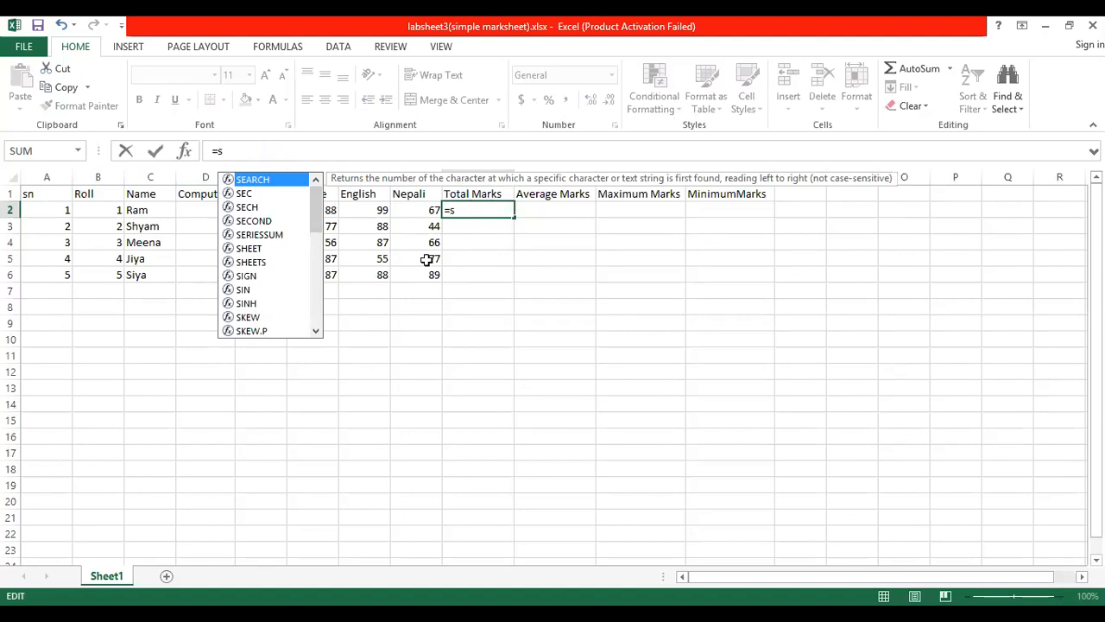
key(BackSpace)
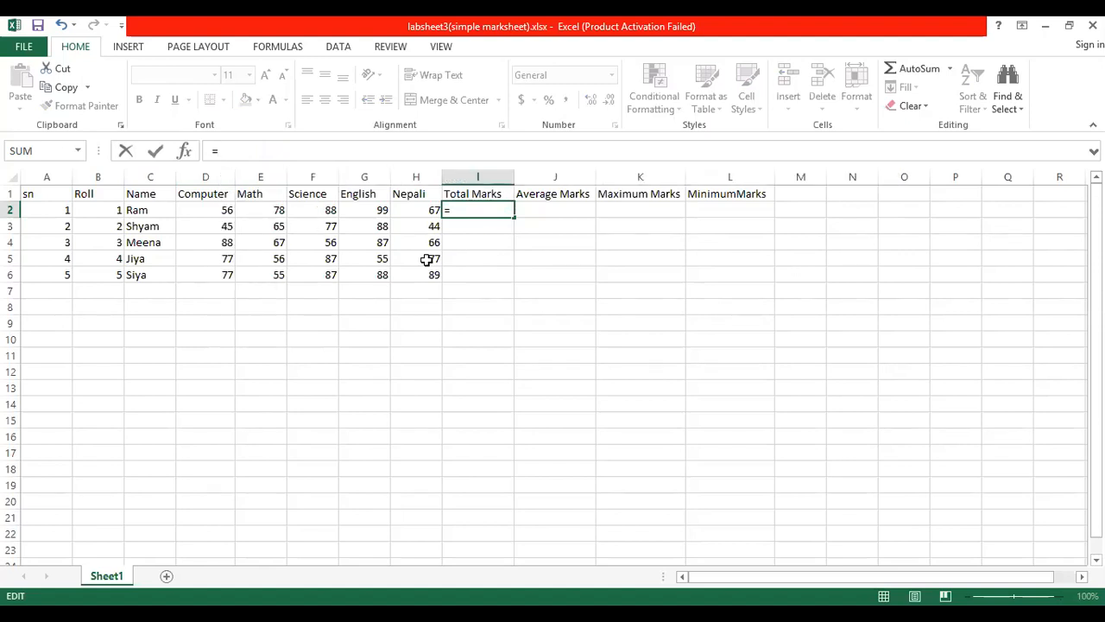
Step: Complete the Total Marks formula in cell I2 as =SUM(D2:H2)
text(S)
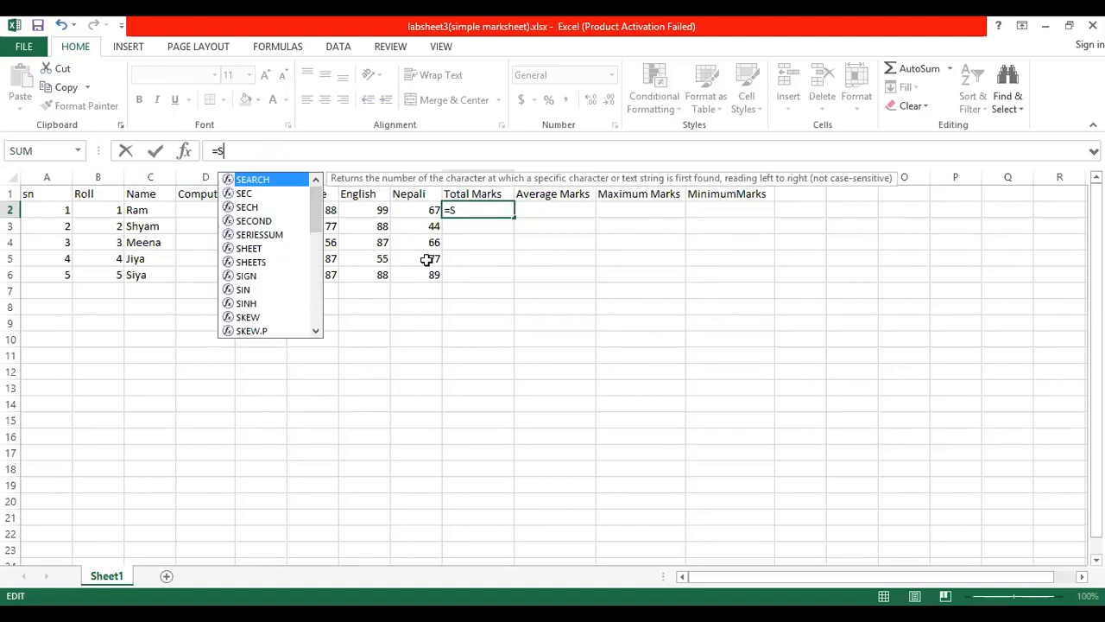
text(U)
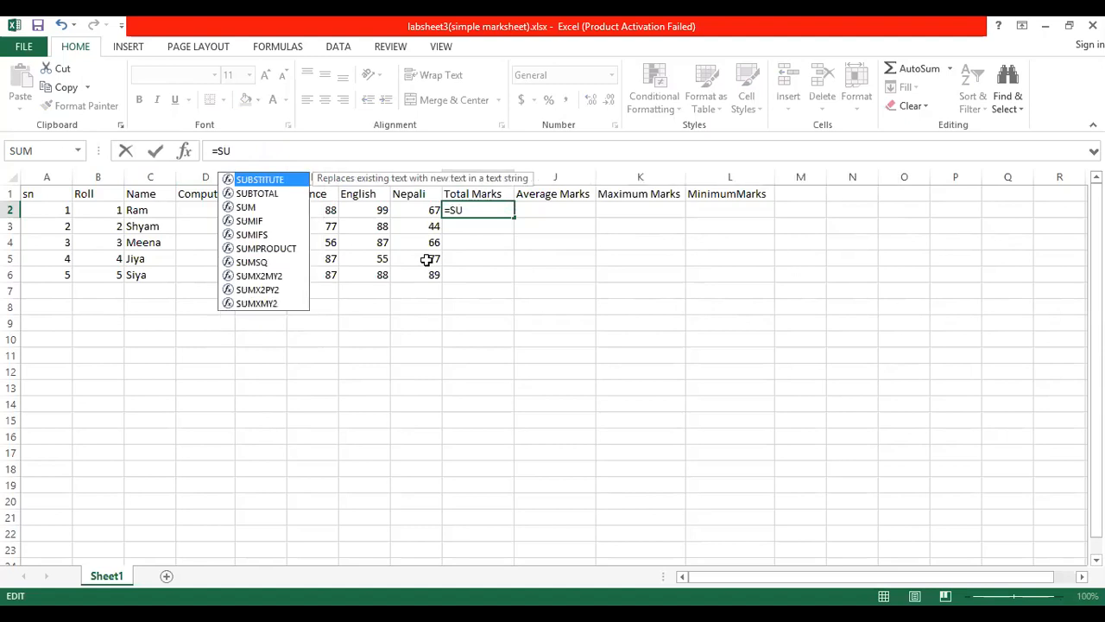
text(M)
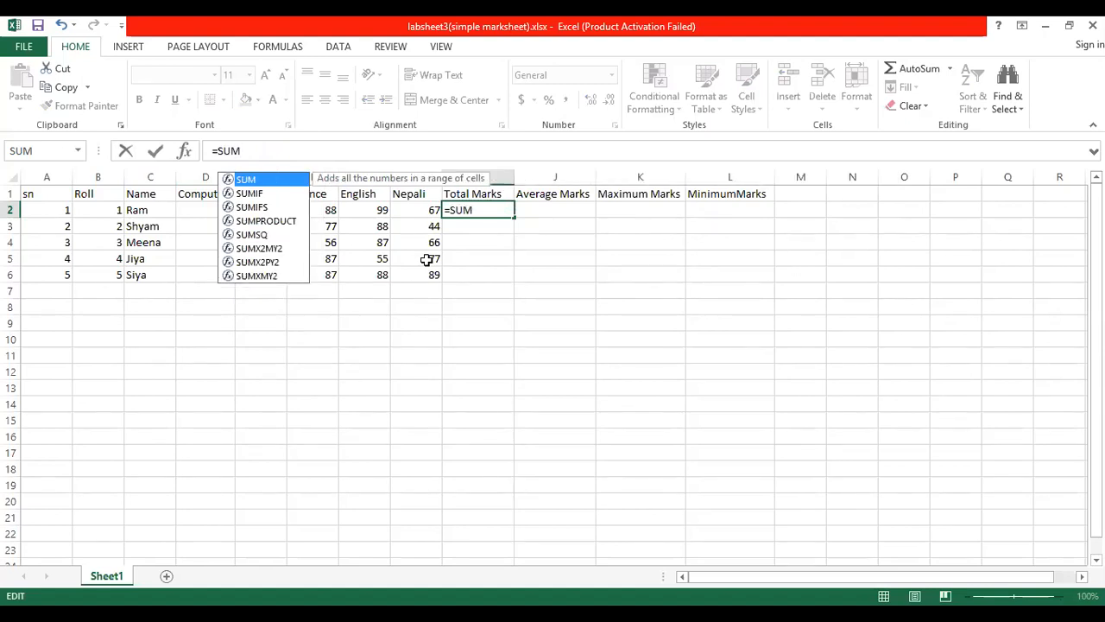
text(()
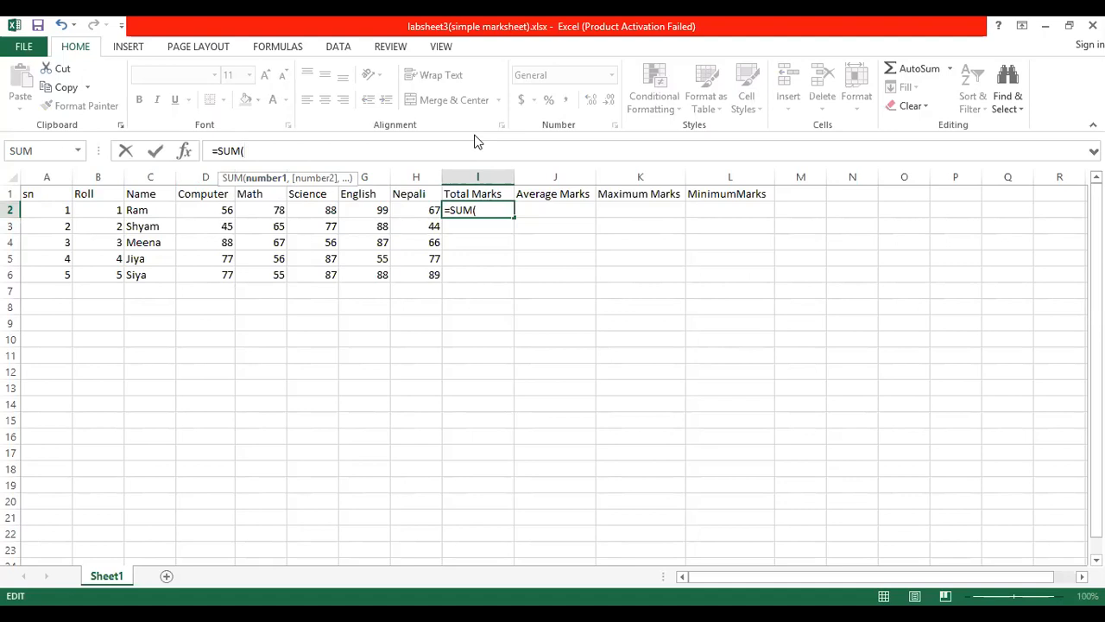
text(d2)
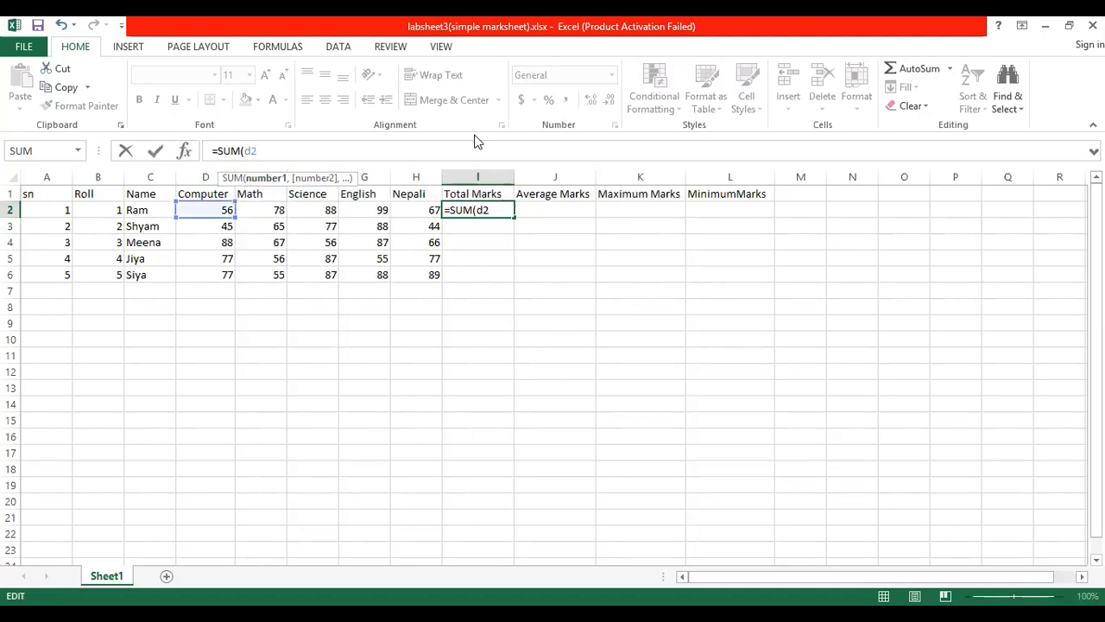
text(:)
click(414, 211)
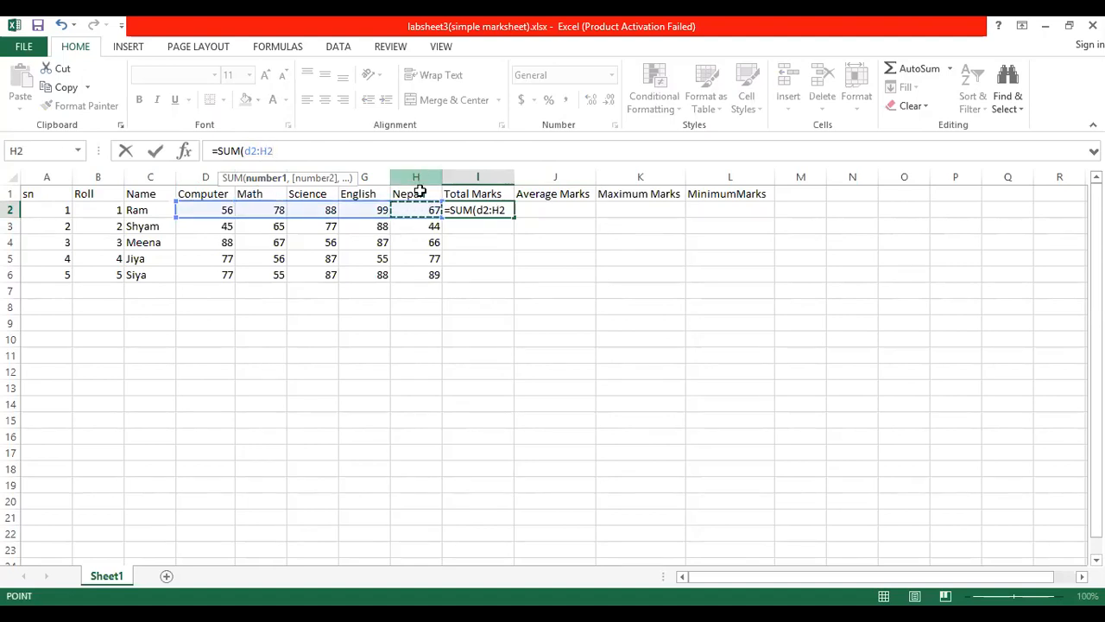
key(BackSpace)
key(BackSpace)
text(h2)
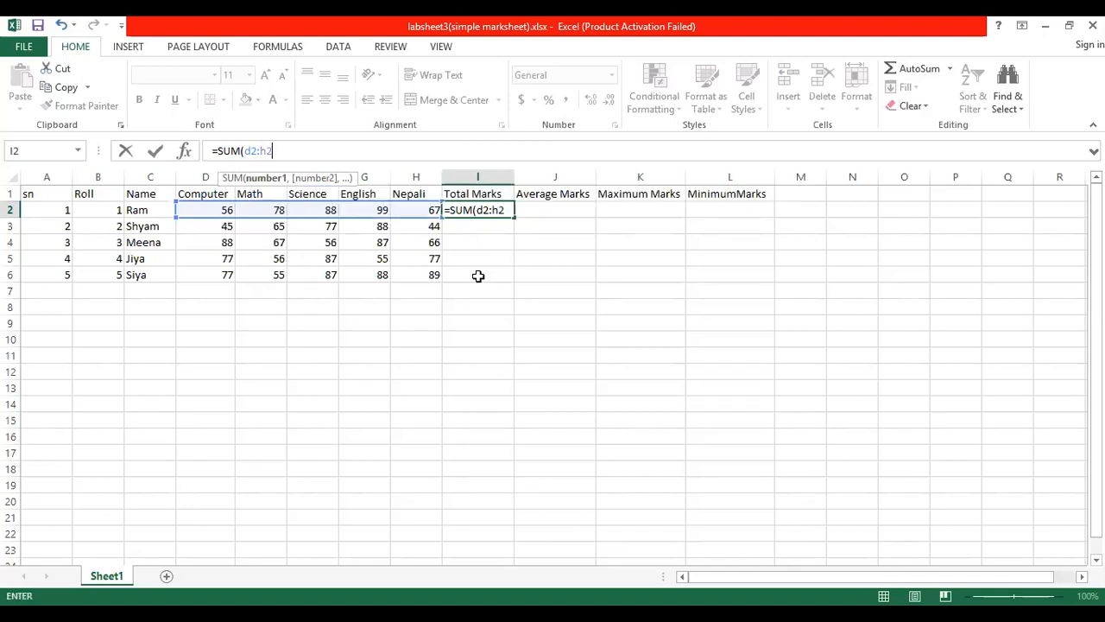
text())
key(Return)
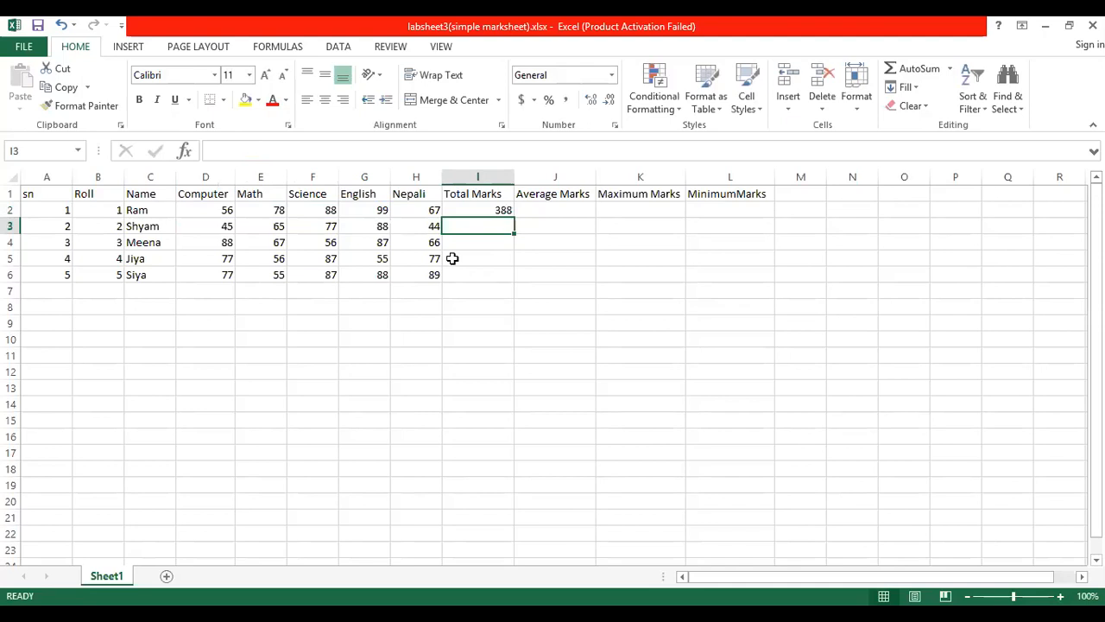
click(483, 209)
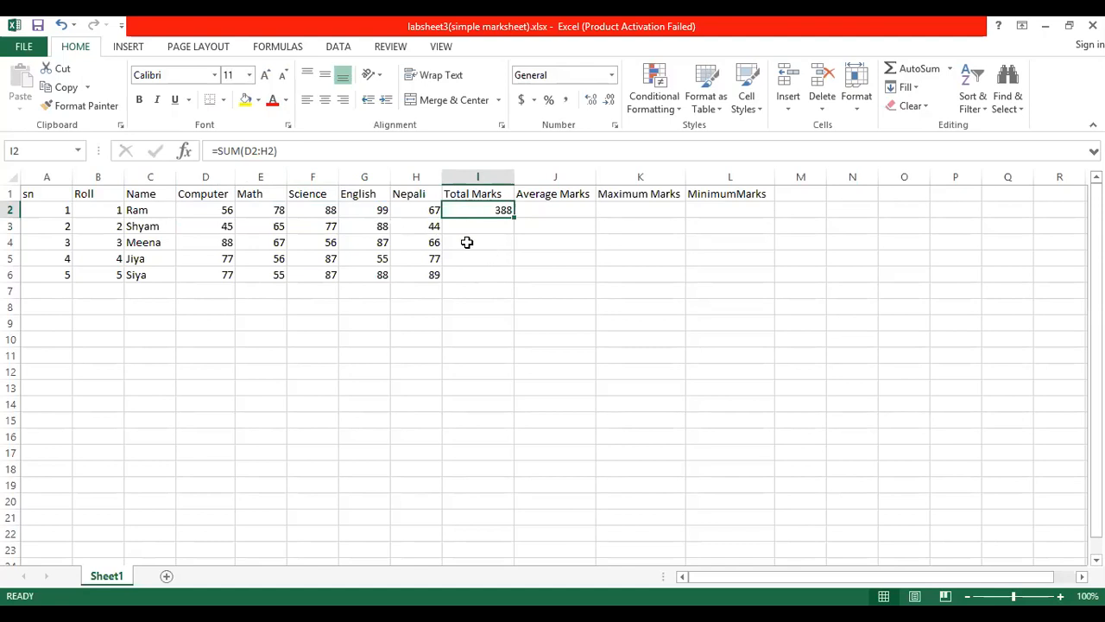
Step: Enter the formula =AVERAGE(D2:H2) in the first student's Average Marks cell, J2, and check it
click(557, 213)
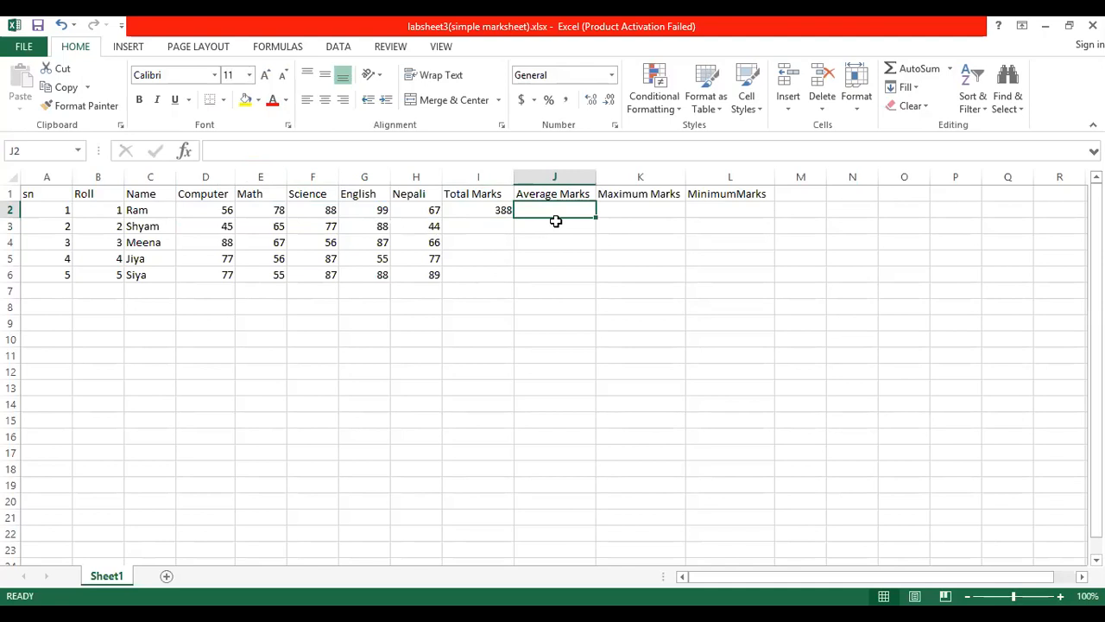
click(326, 149)
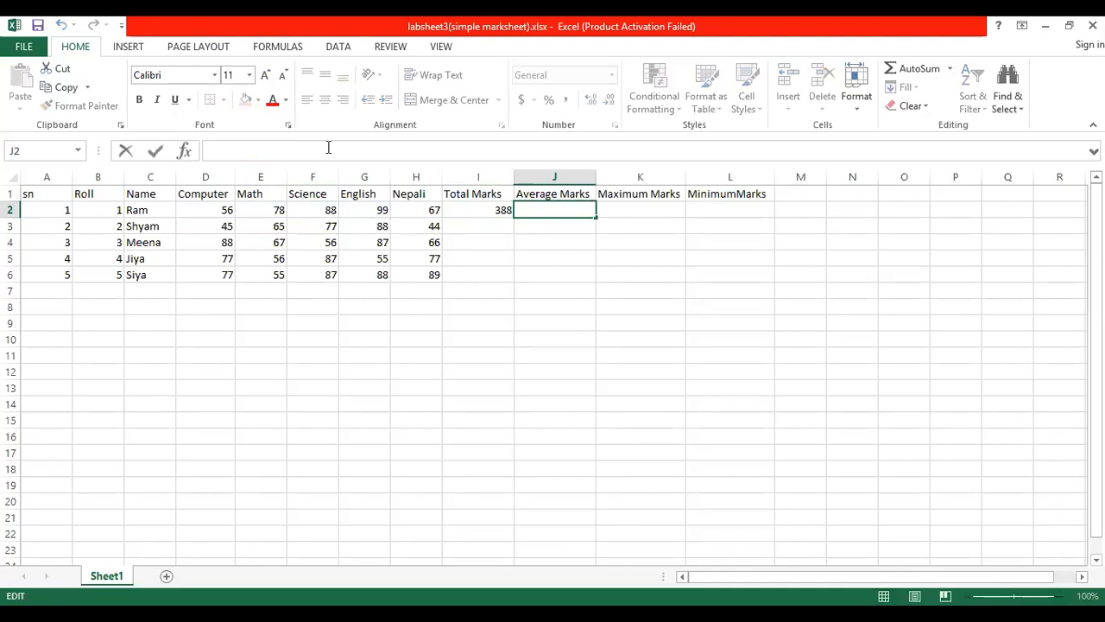
text(=)
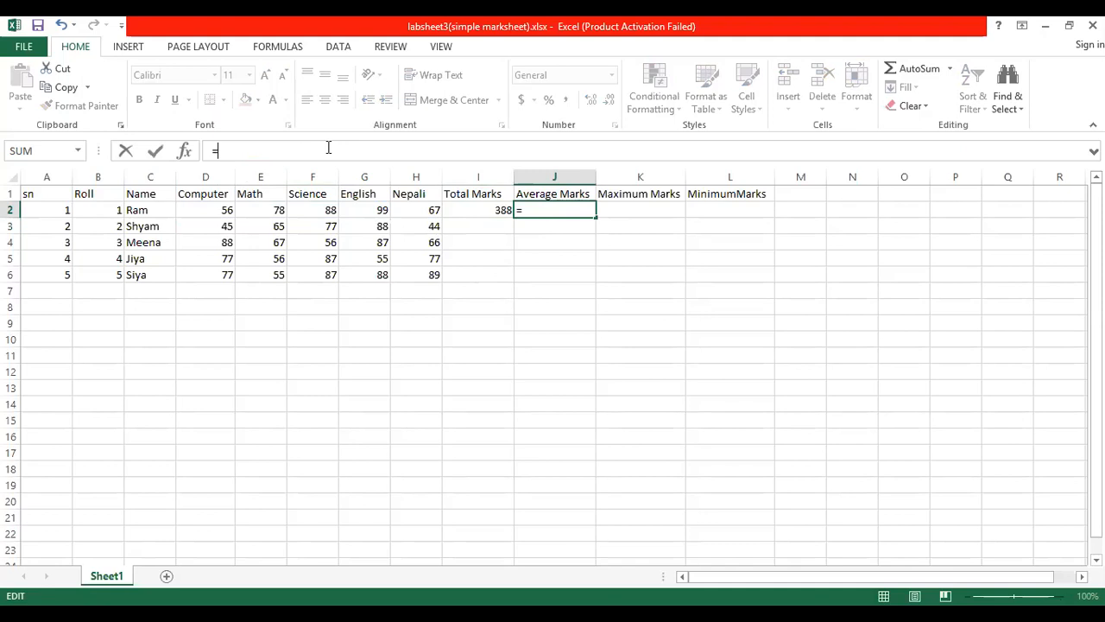
text(AVERAGE)
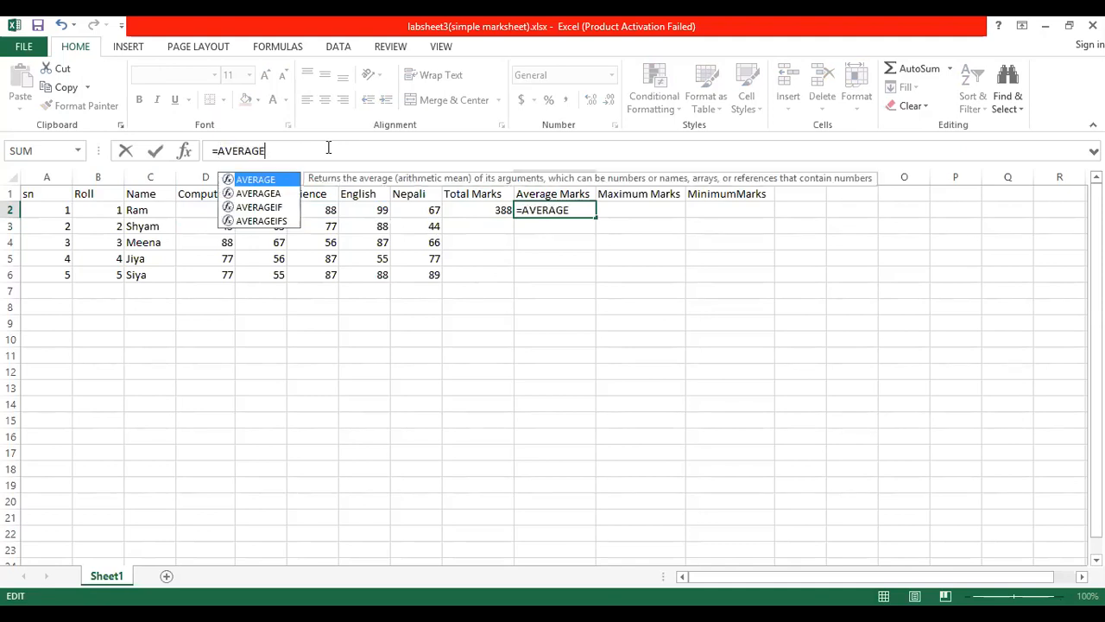
text(()
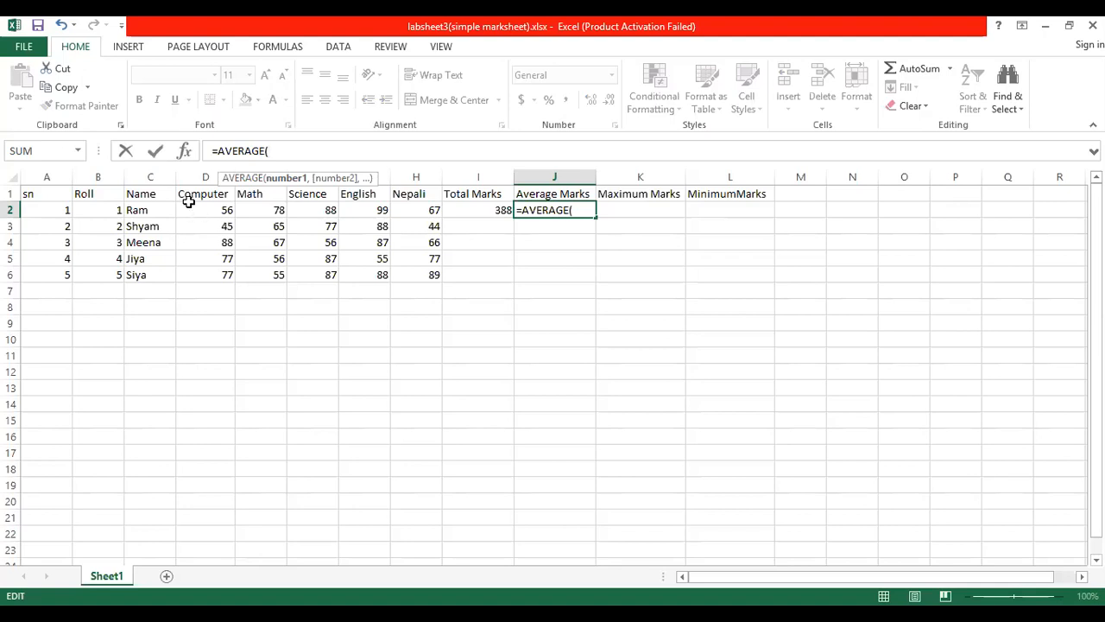
text(d2:)
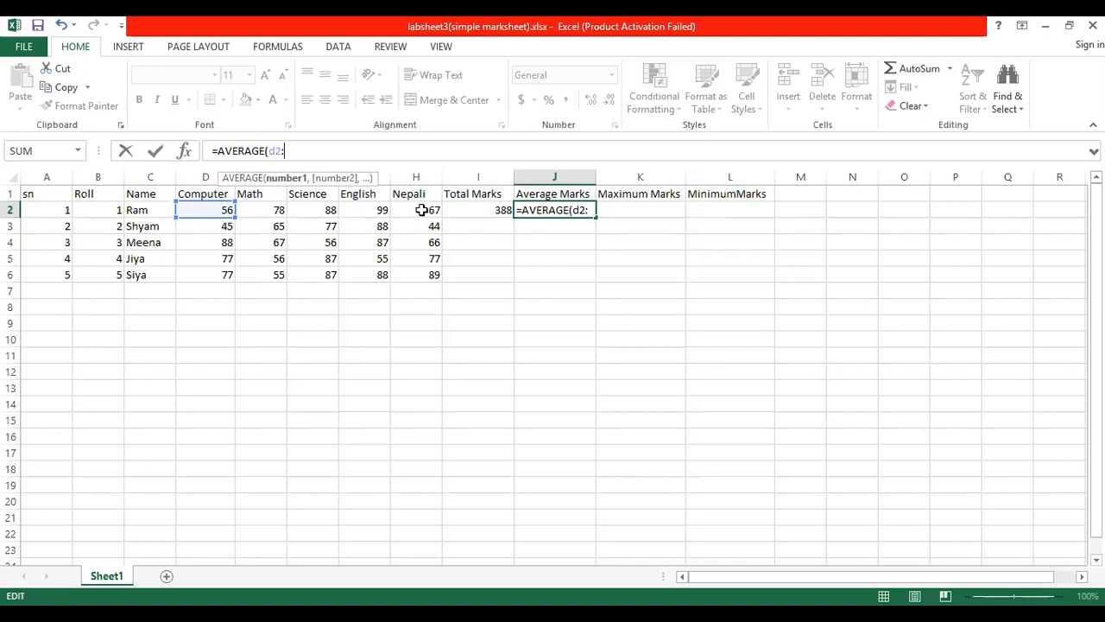
text(h2))
key(Return)
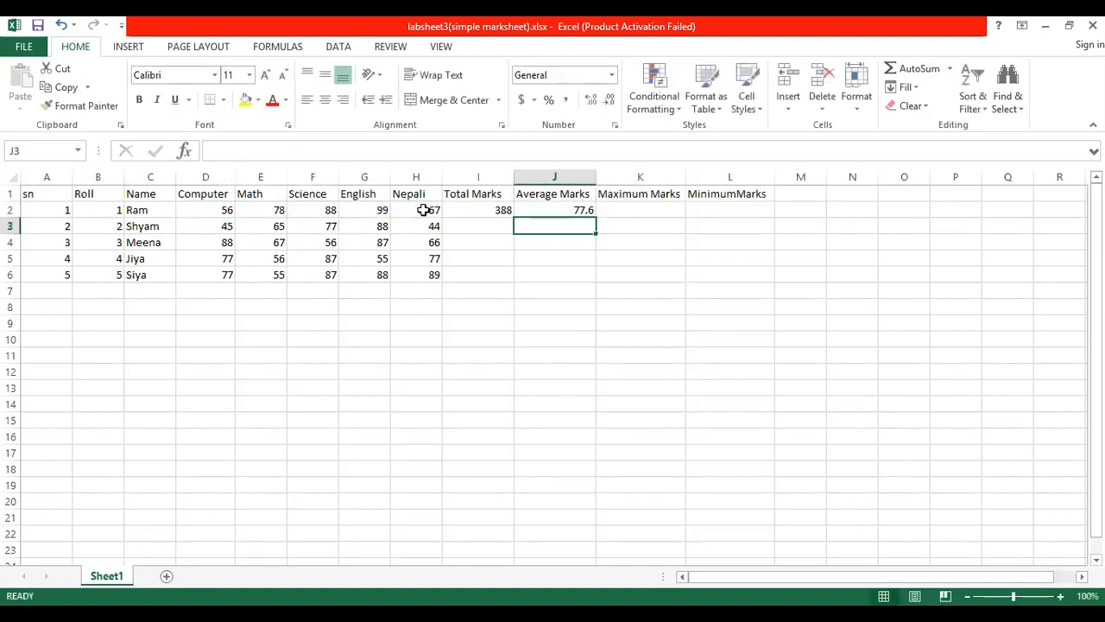
double_click(548, 207)
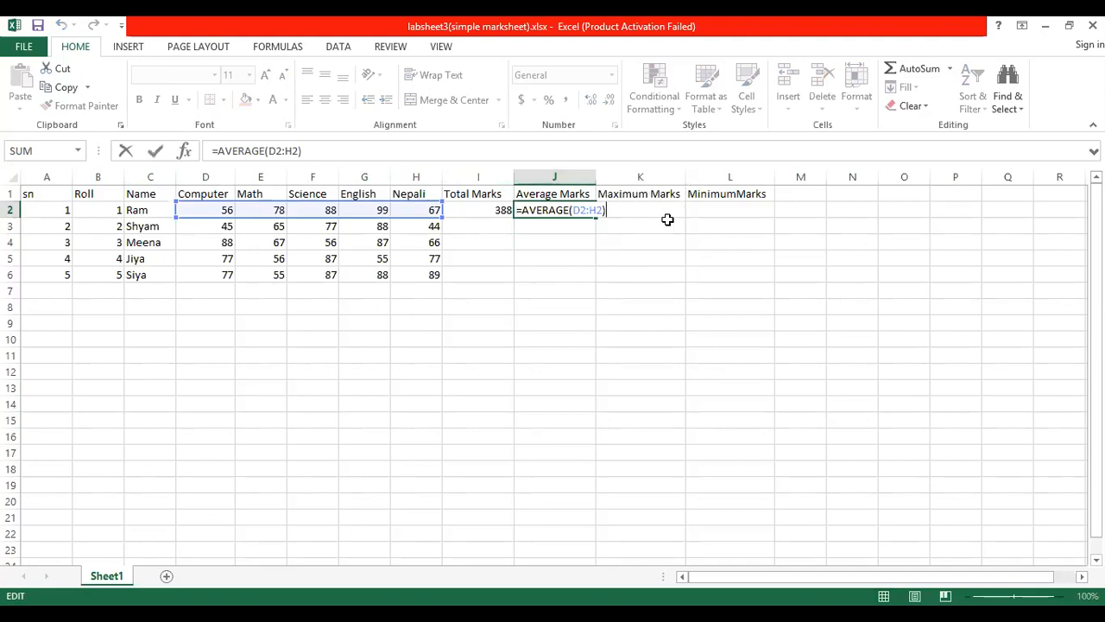
click(624, 275)
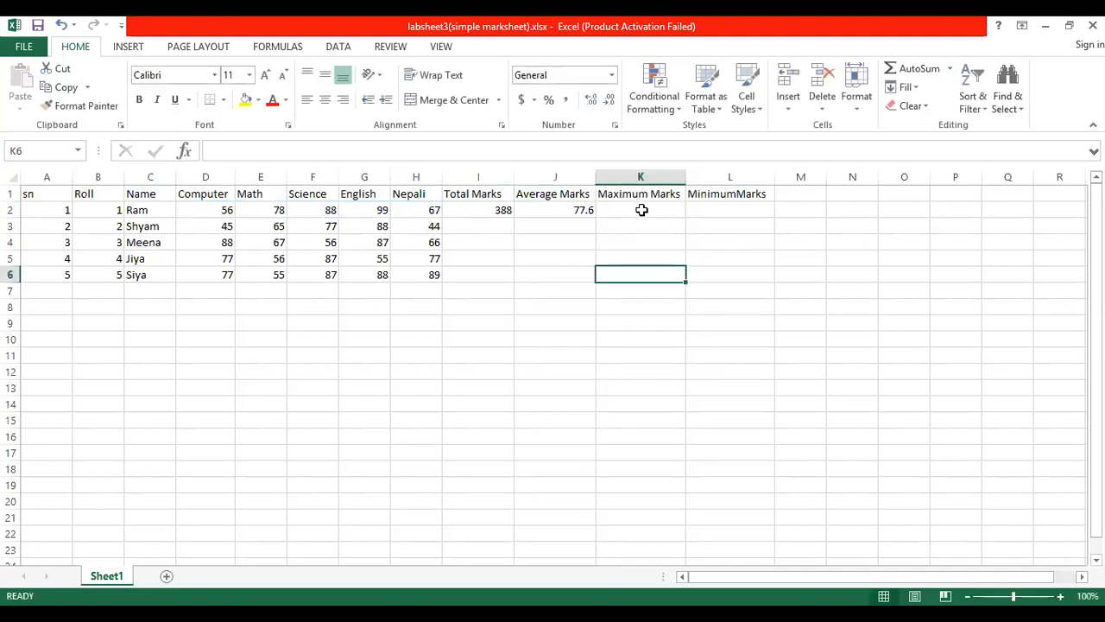
Step: Enter the formula =MAX(D2:H2) in the first student's Maximum Marks cell, K2
click(642, 210)
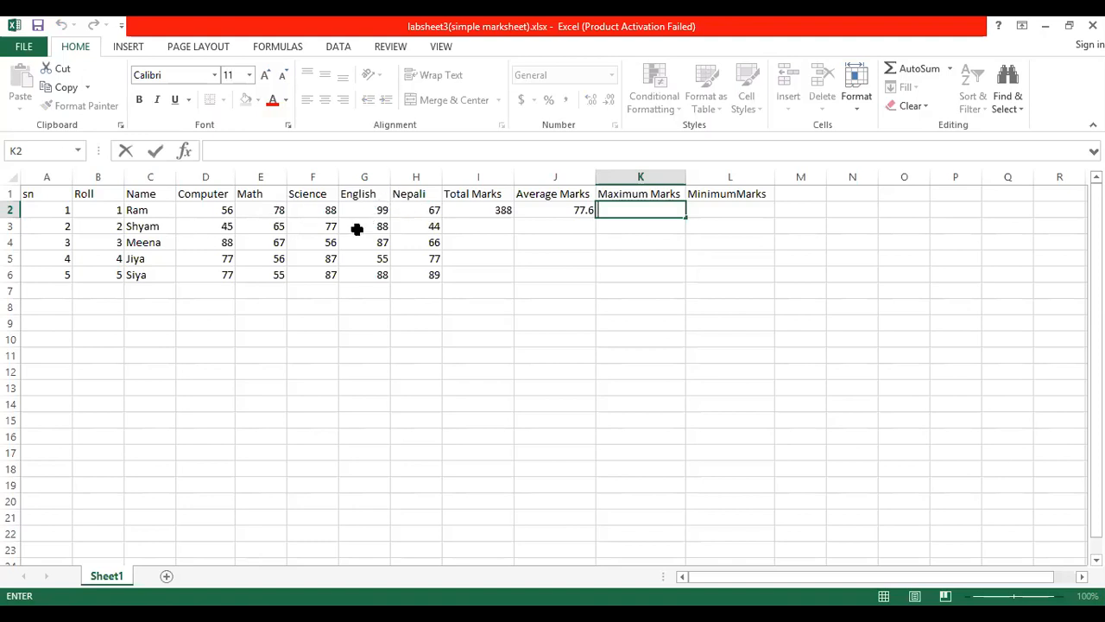
click(279, 150)
text(=)
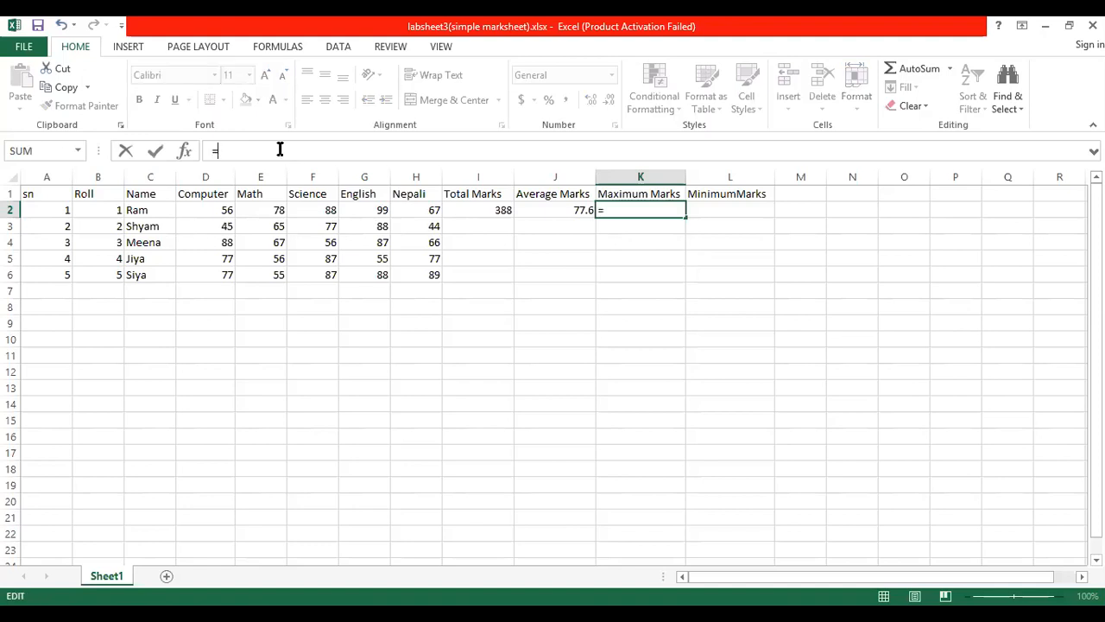
text(M)
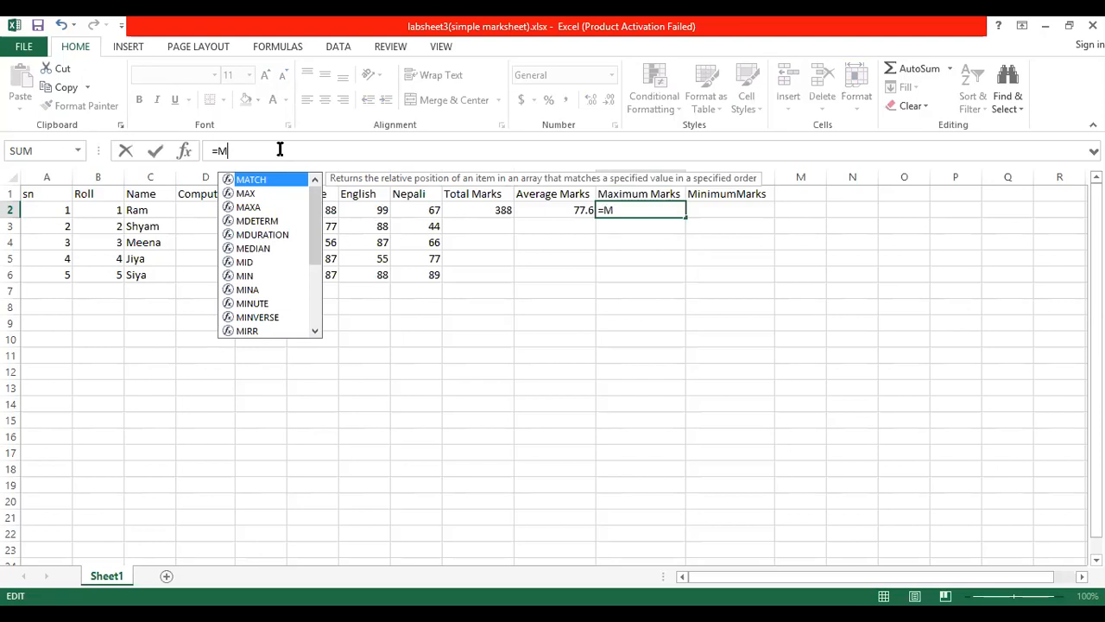
text(AX)
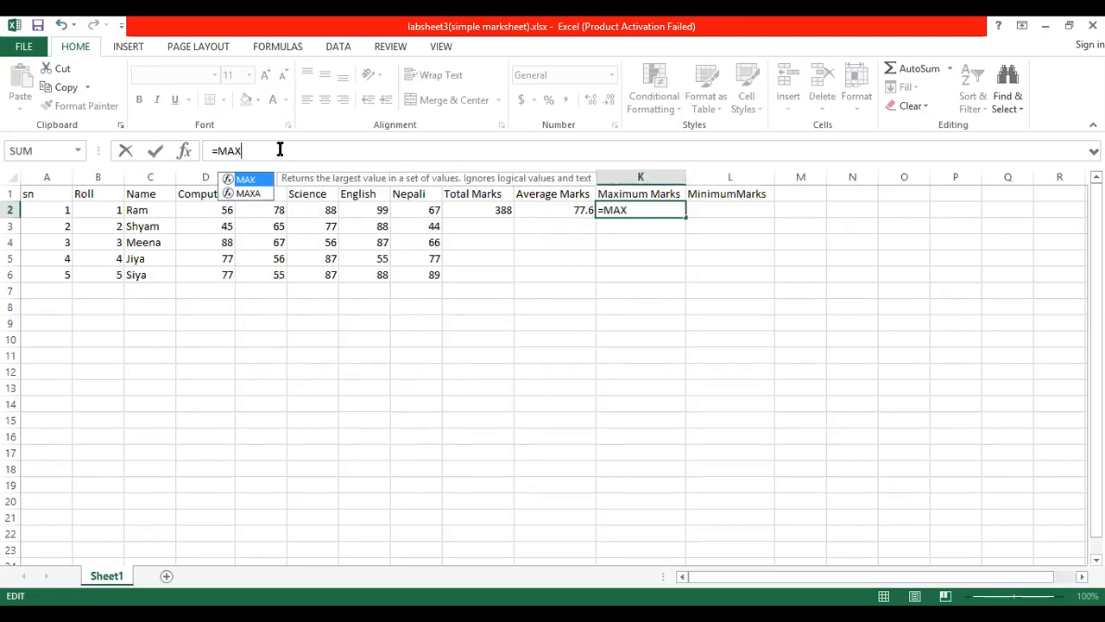
text(()
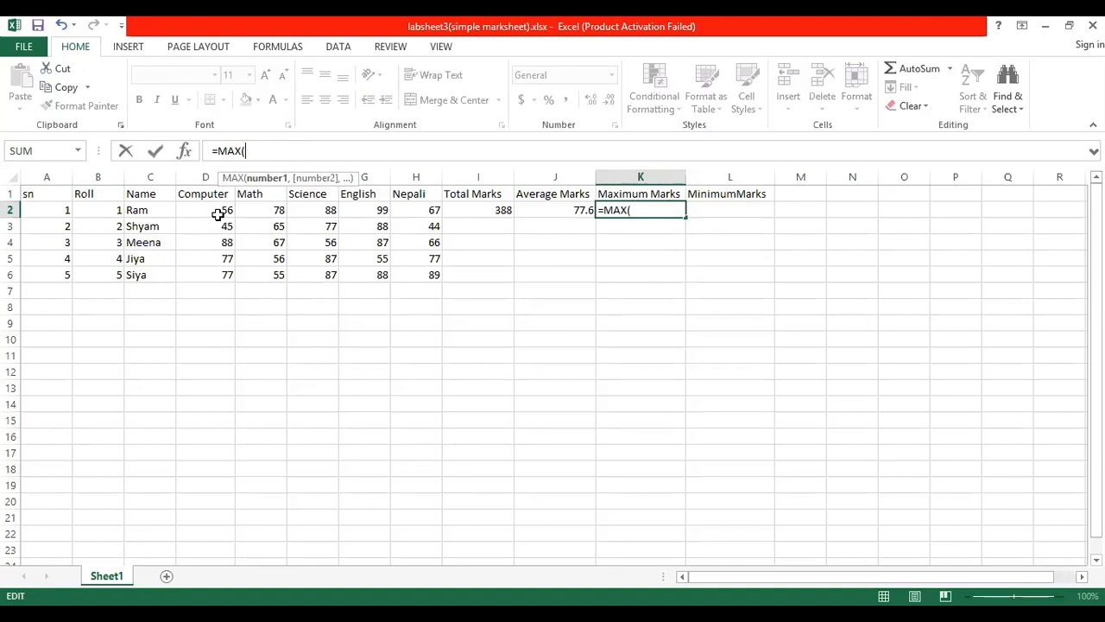
text(d2:)
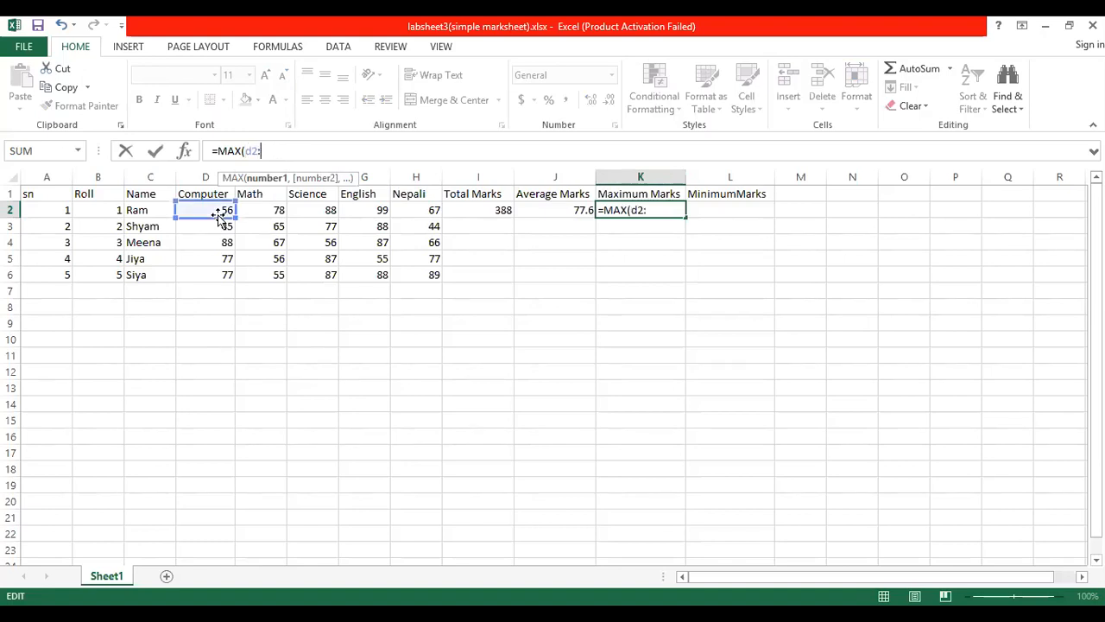
click(428, 210)
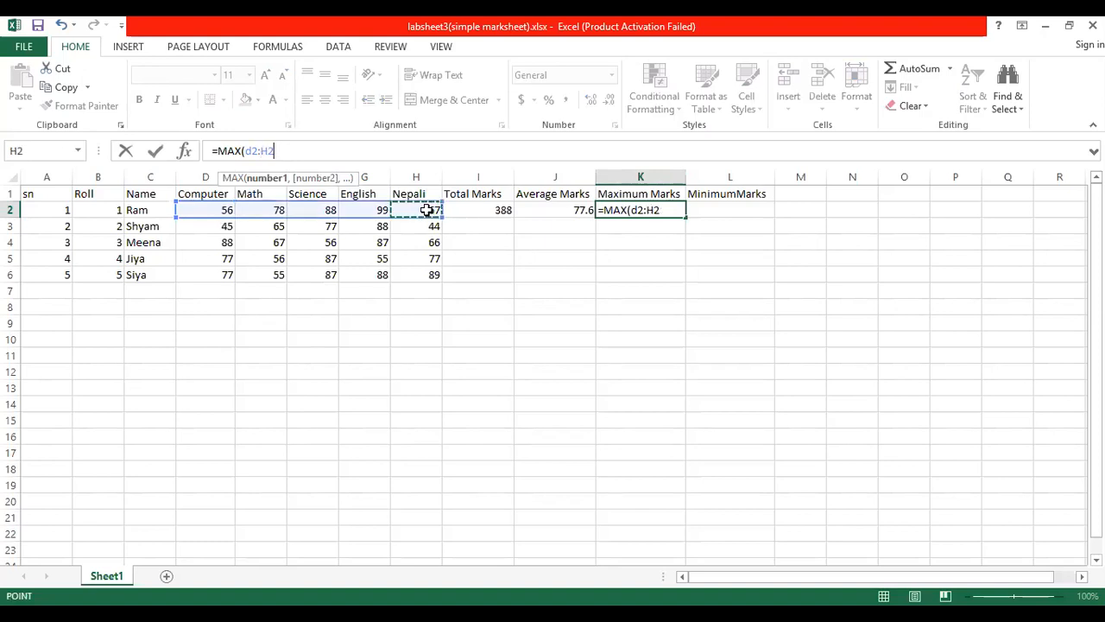
text(h2)
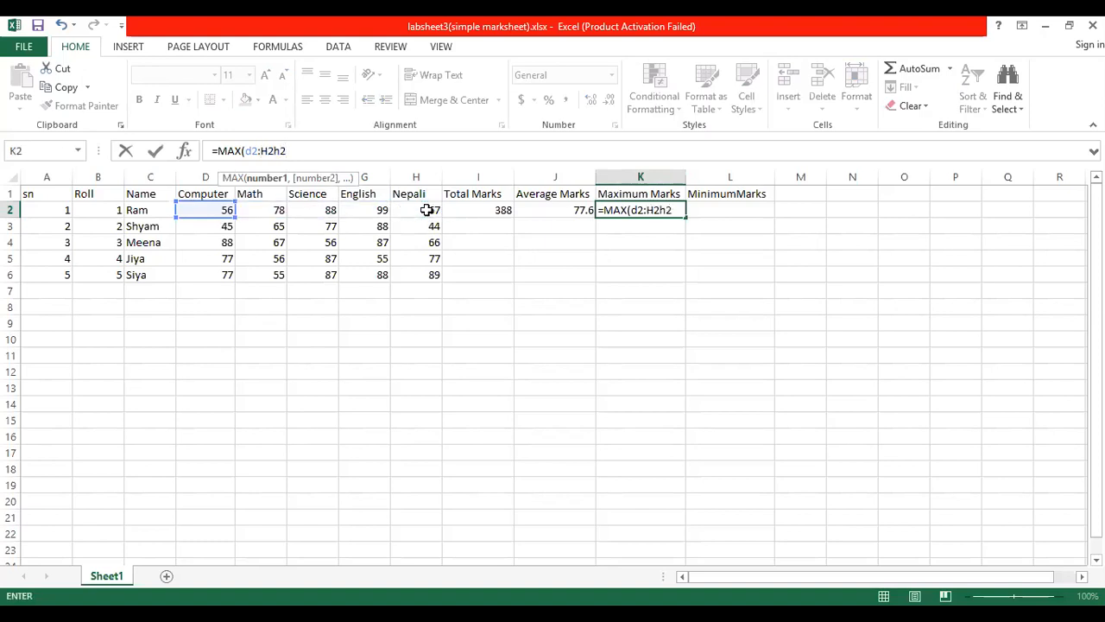
key(BackSpace)
key(BackSpace)
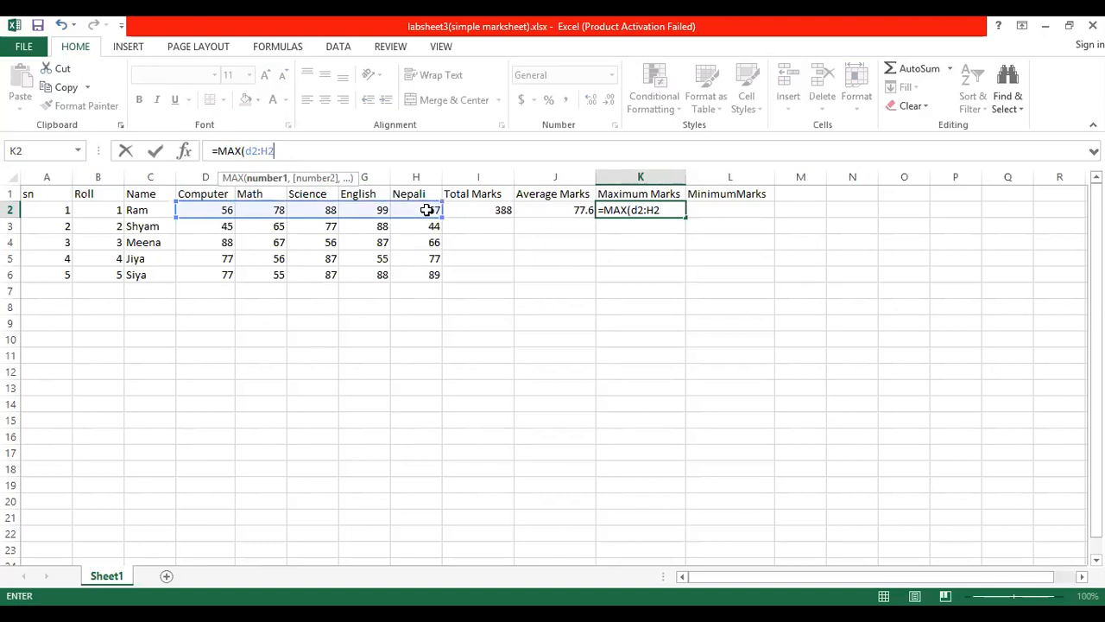
key(BackSpace)
key(BackSpace)
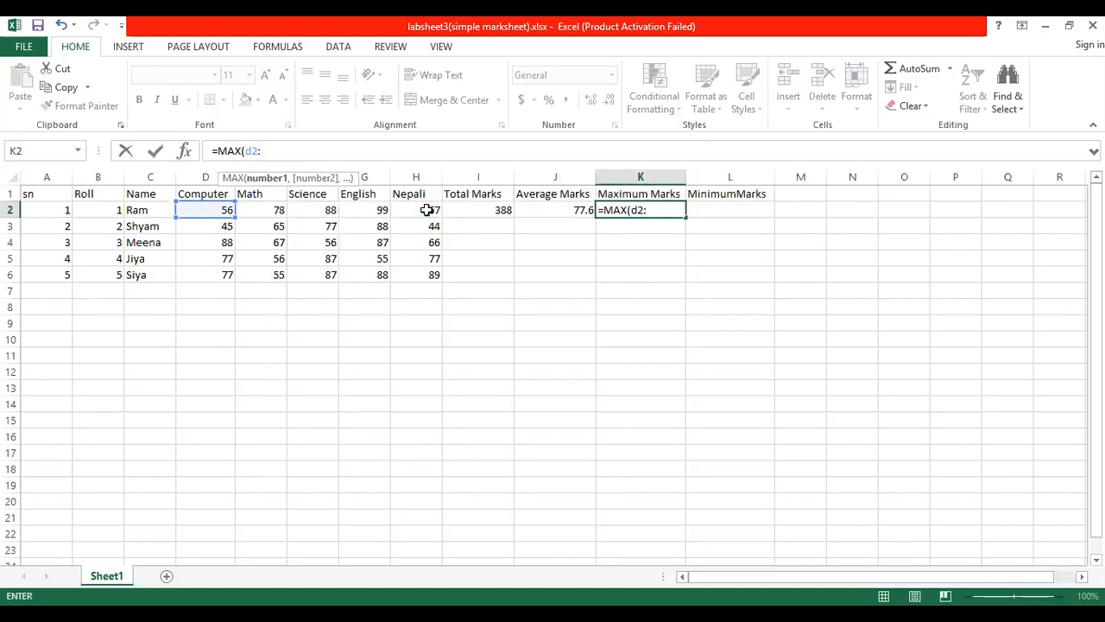
text(h2))
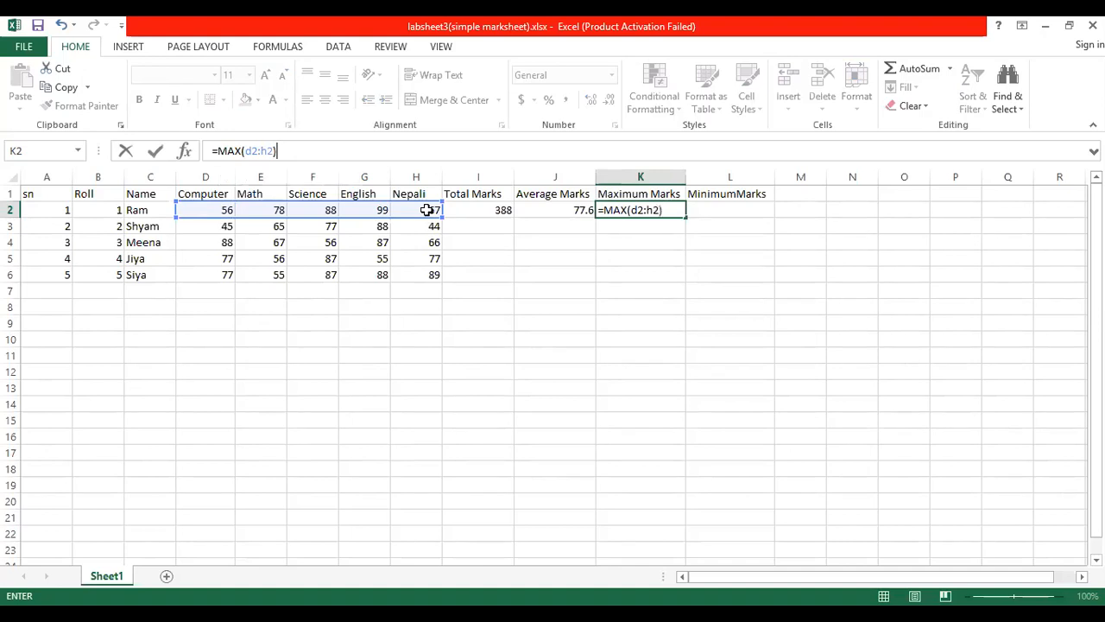
key(Return)
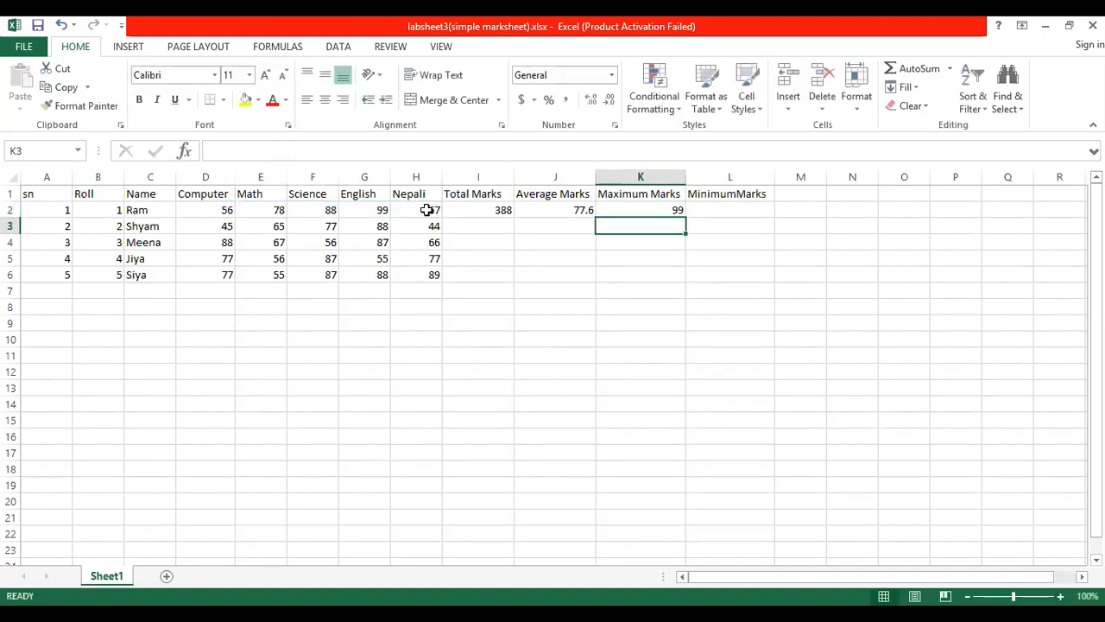
Step: Reopen the Maximum Marks formula in cell K2 and remove the stray K8 reference to restore =MAX(D2:H2)
click(630, 210)
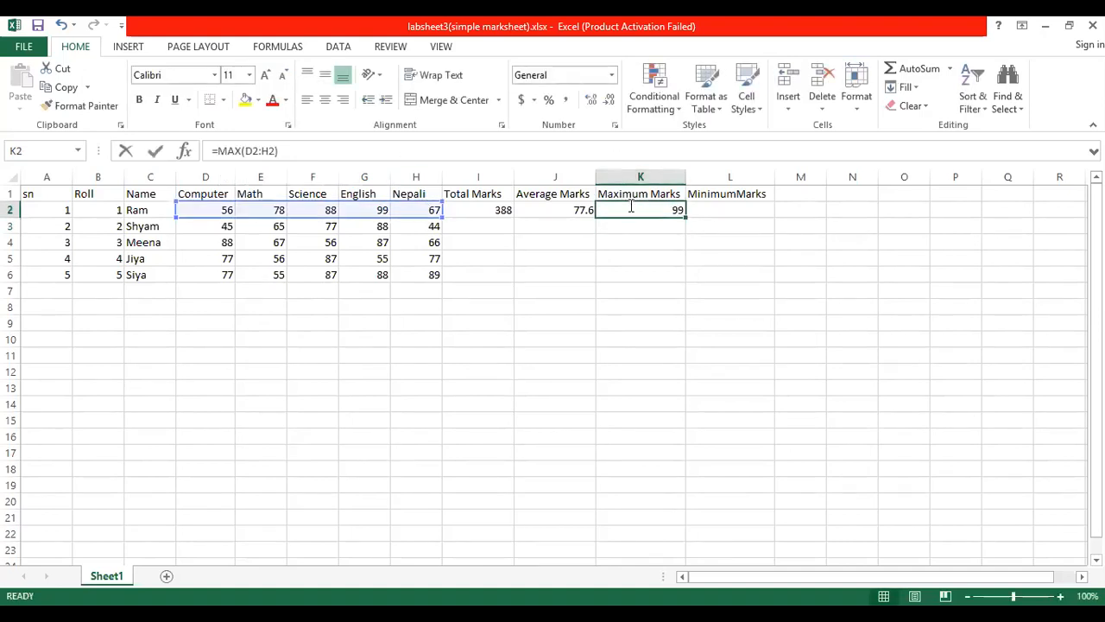
key(F2)
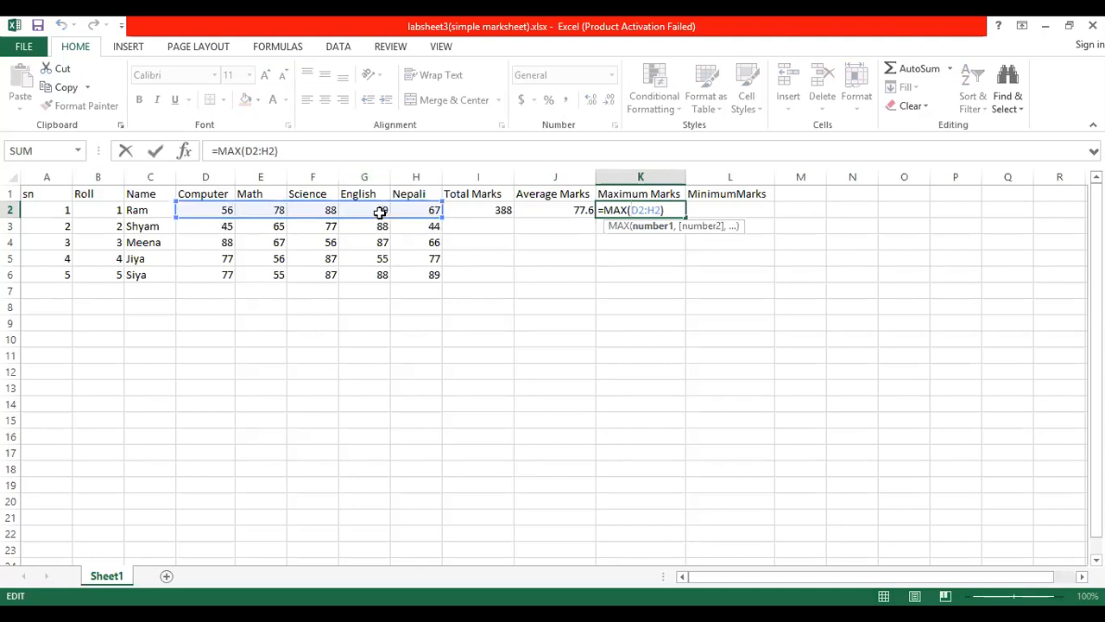
click(617, 307)
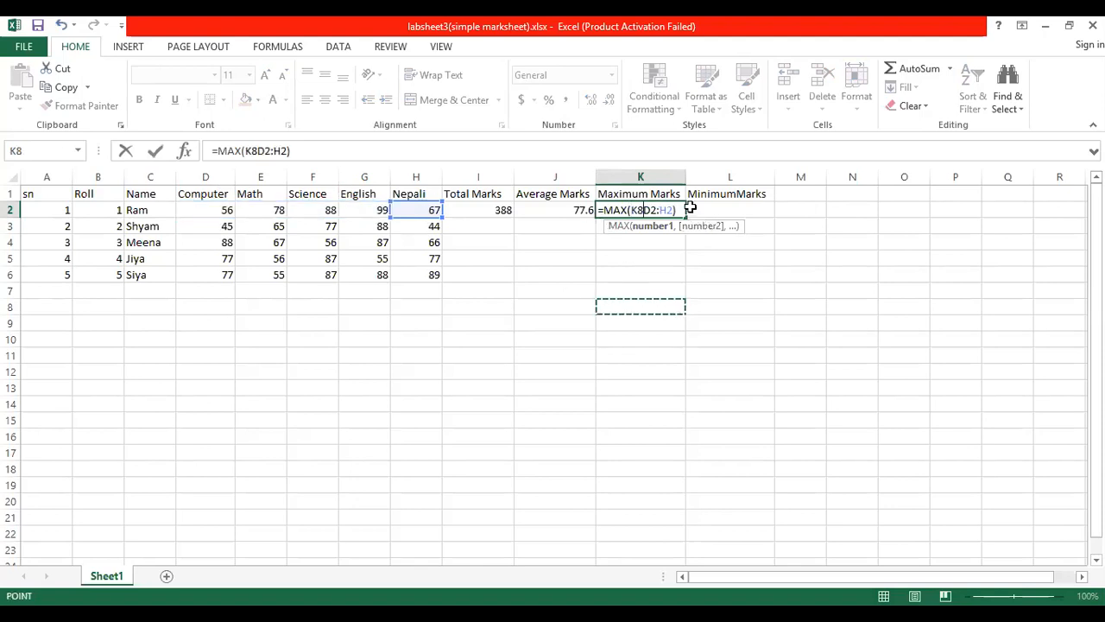
click(682, 210)
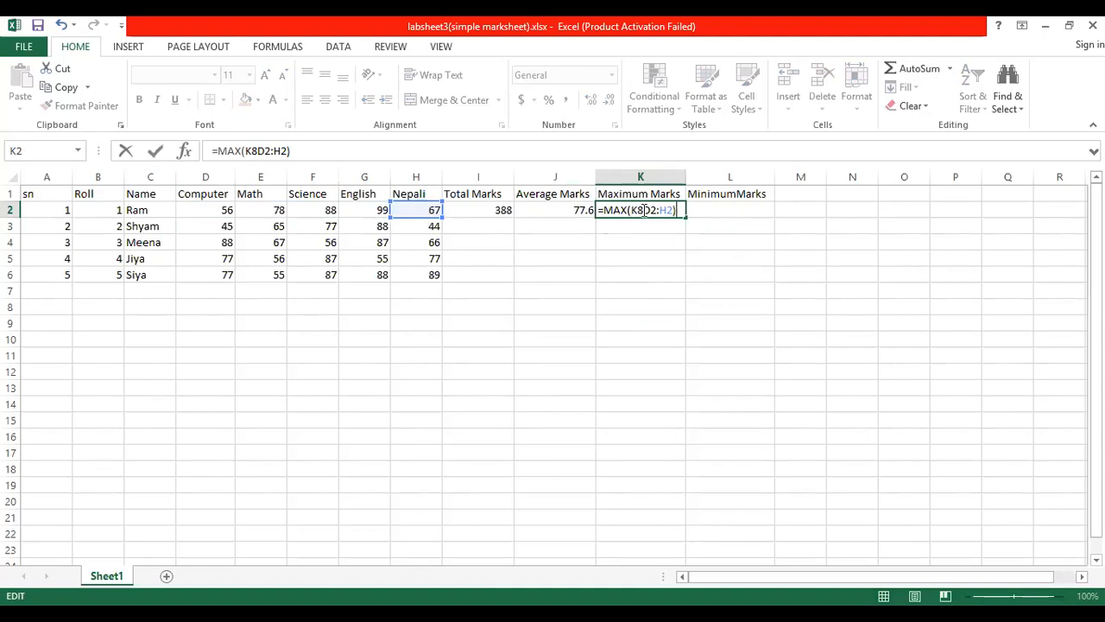
key(Left)
key(Left)
key(Left)
key(Left)
key(Left)
key(Left)
key(BackSpace)
key(BackSpace)
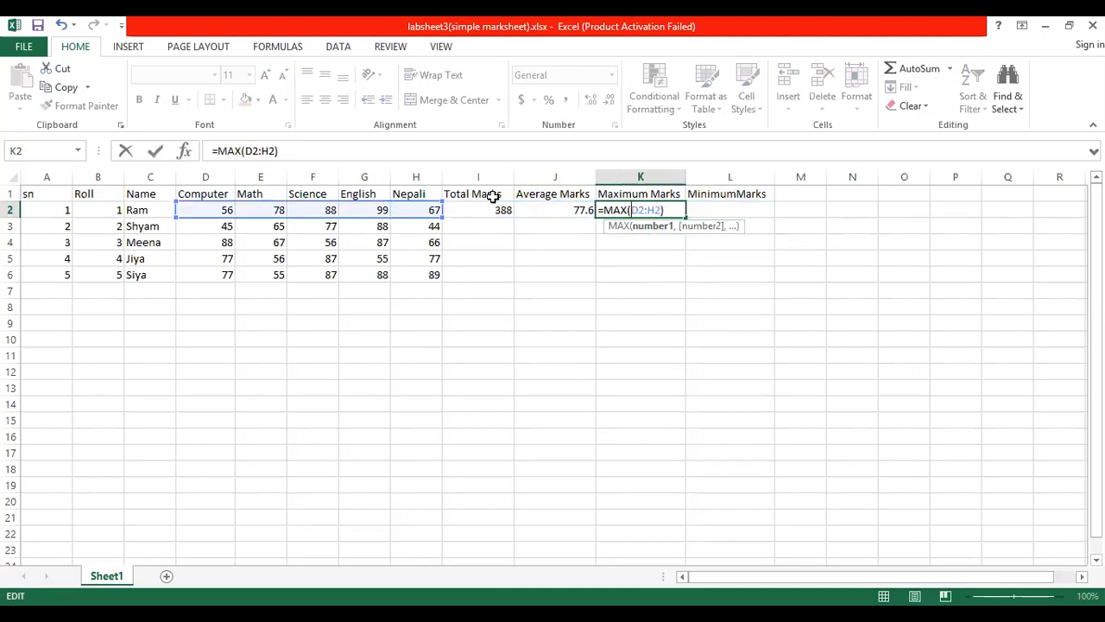
click(302, 156)
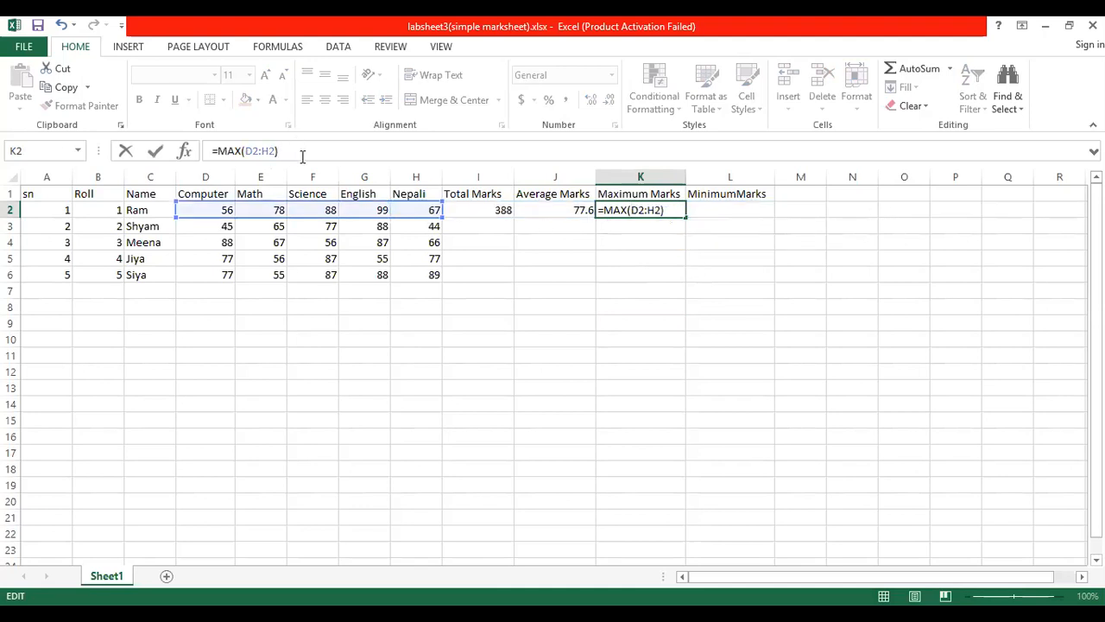
key(Return)
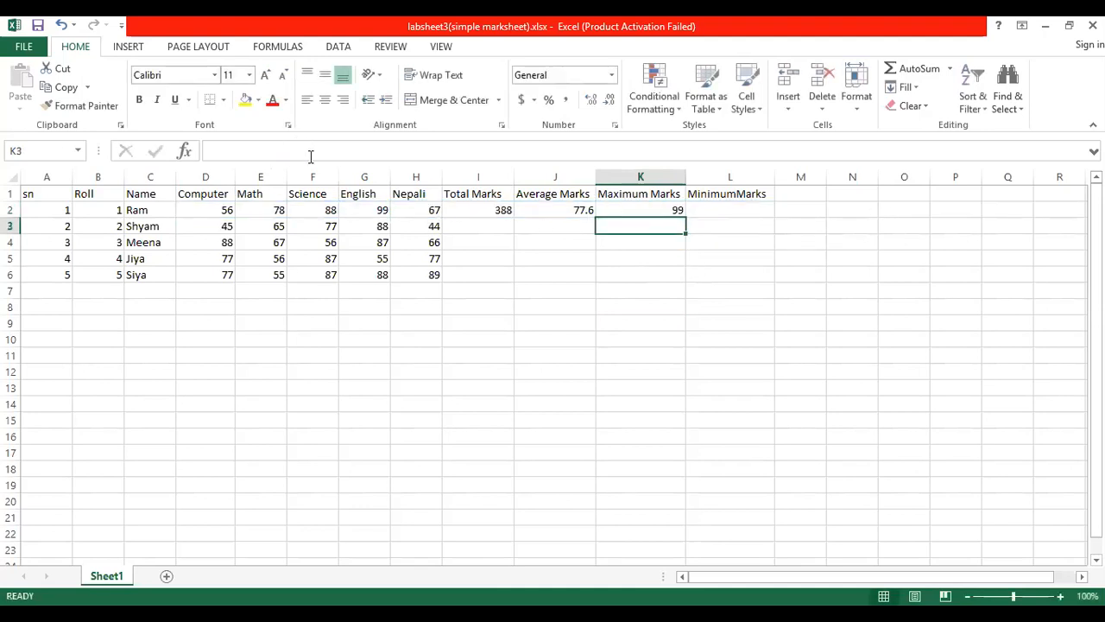
click(658, 210)
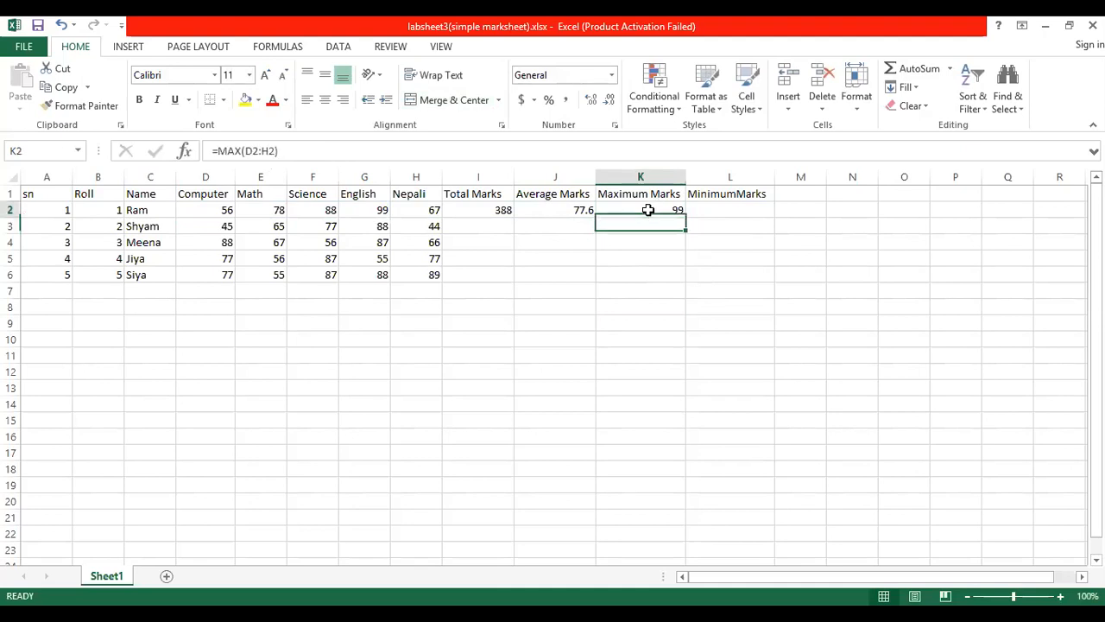
Step: Enter the formula =MIN(D2:H2) in the first student's Minimum Marks cell, L2
double_click(740, 213)
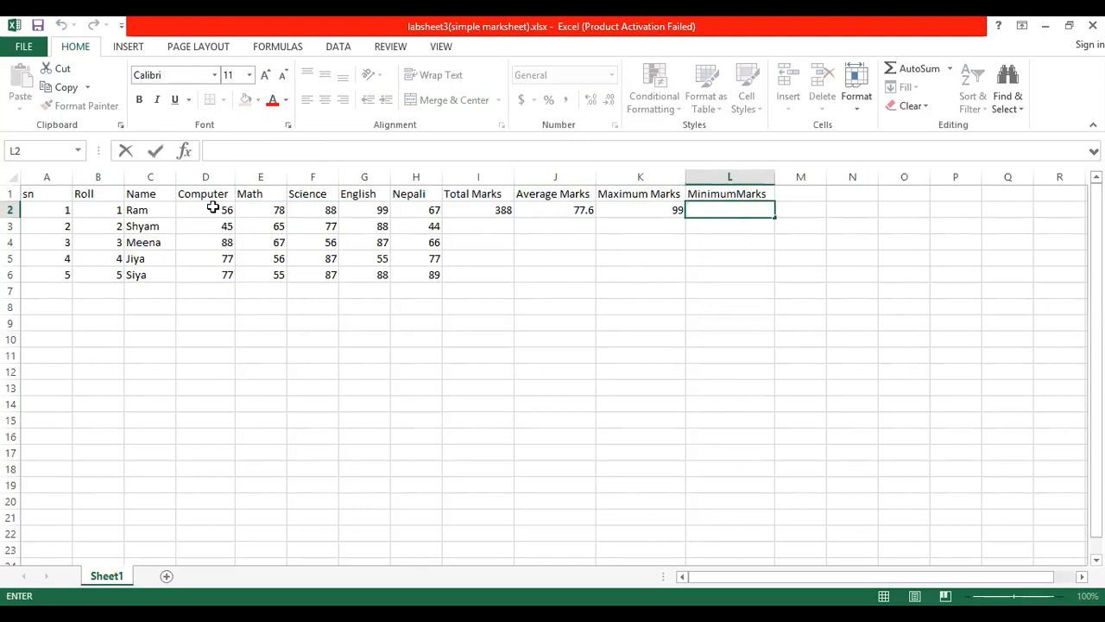
click(441, 148)
text(=)
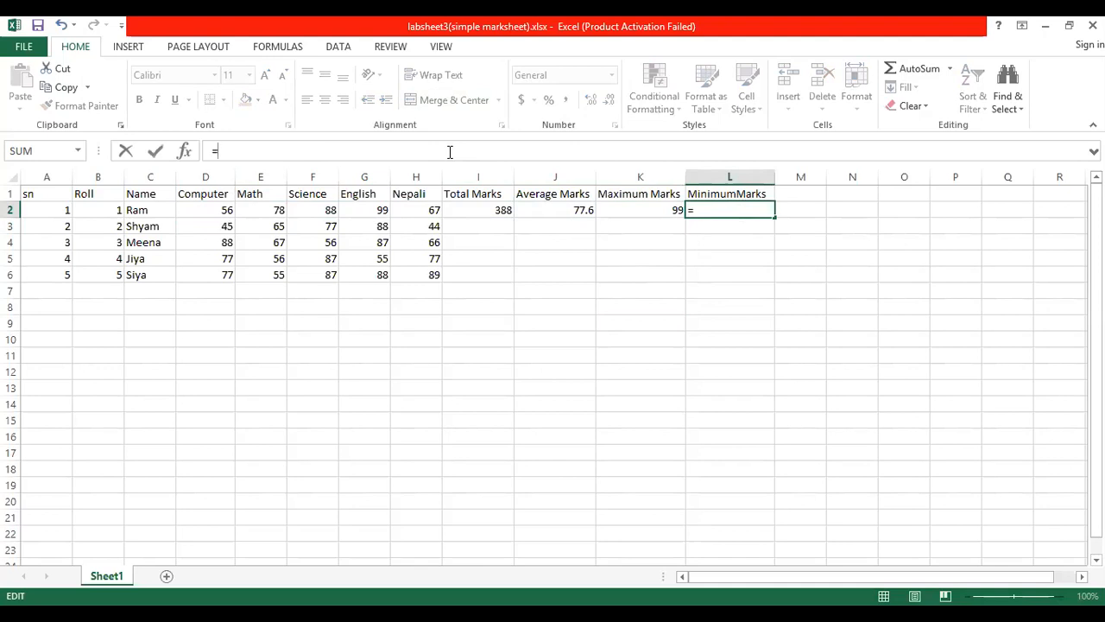
text(MIN)
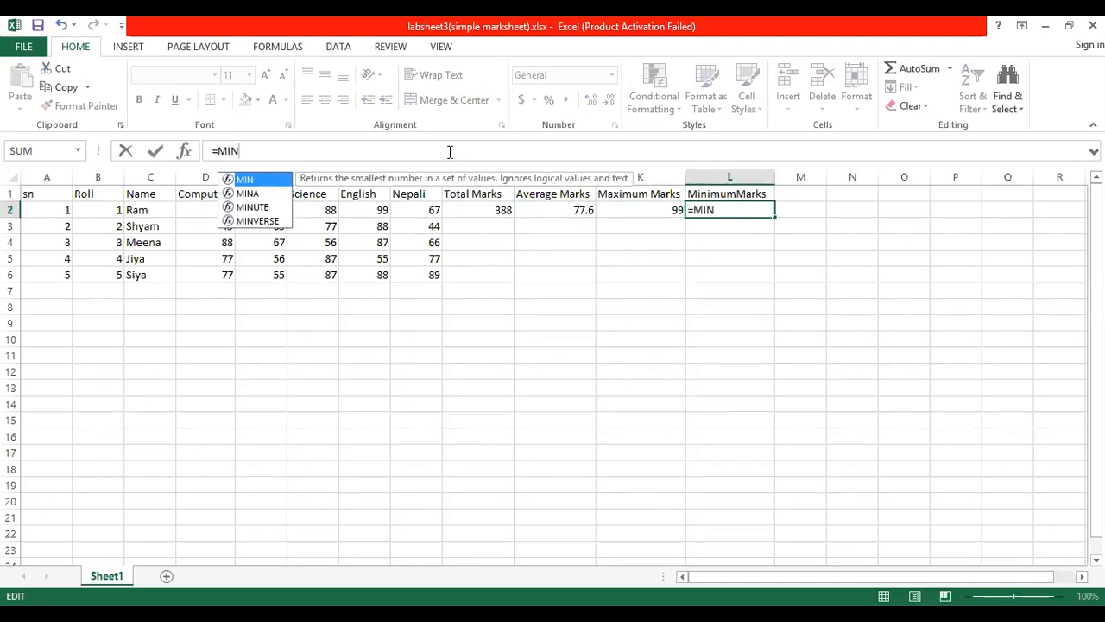
text(()
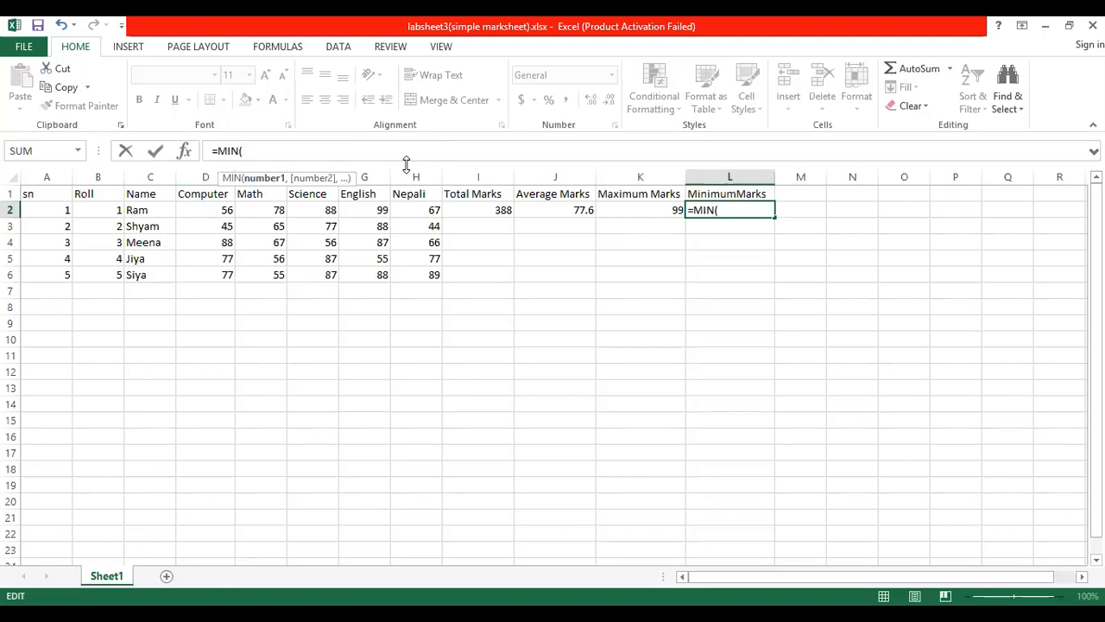
text(d2)
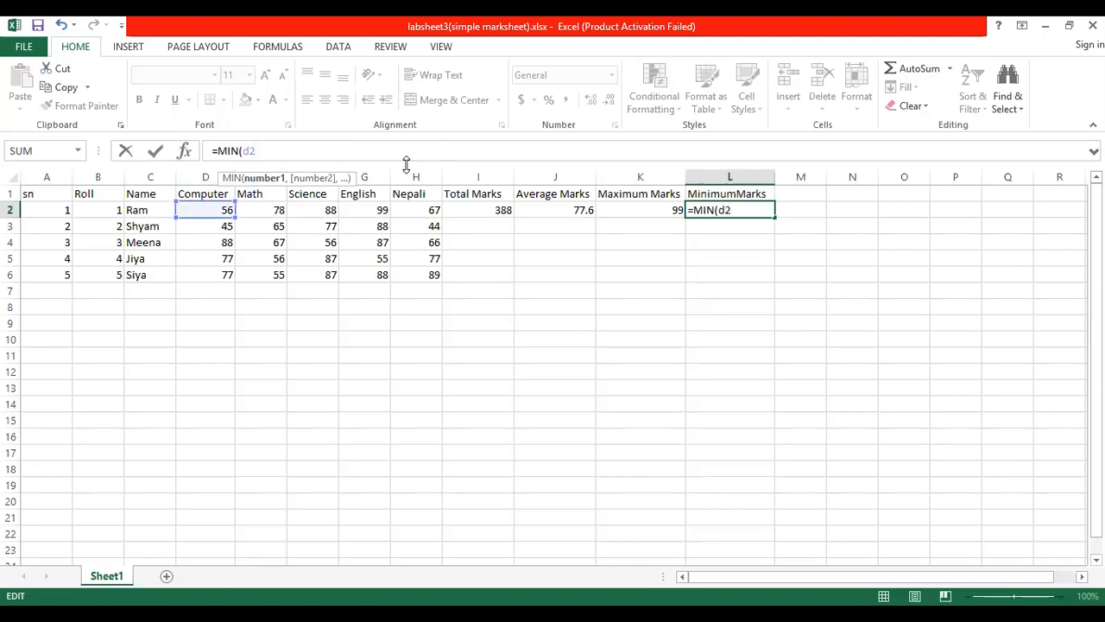
text(:h2)
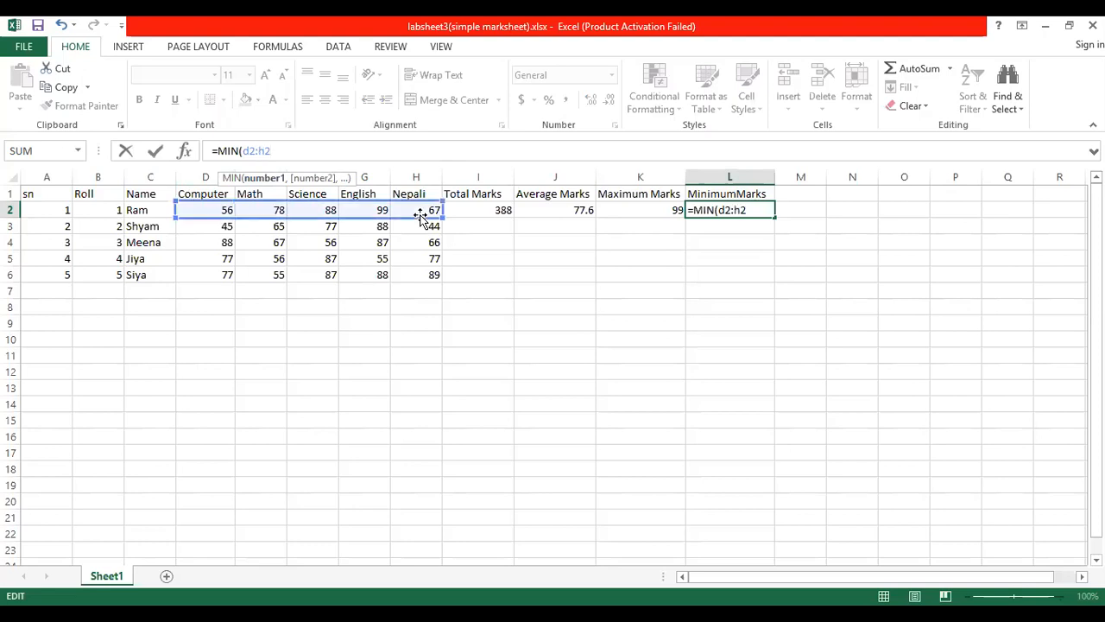
text())
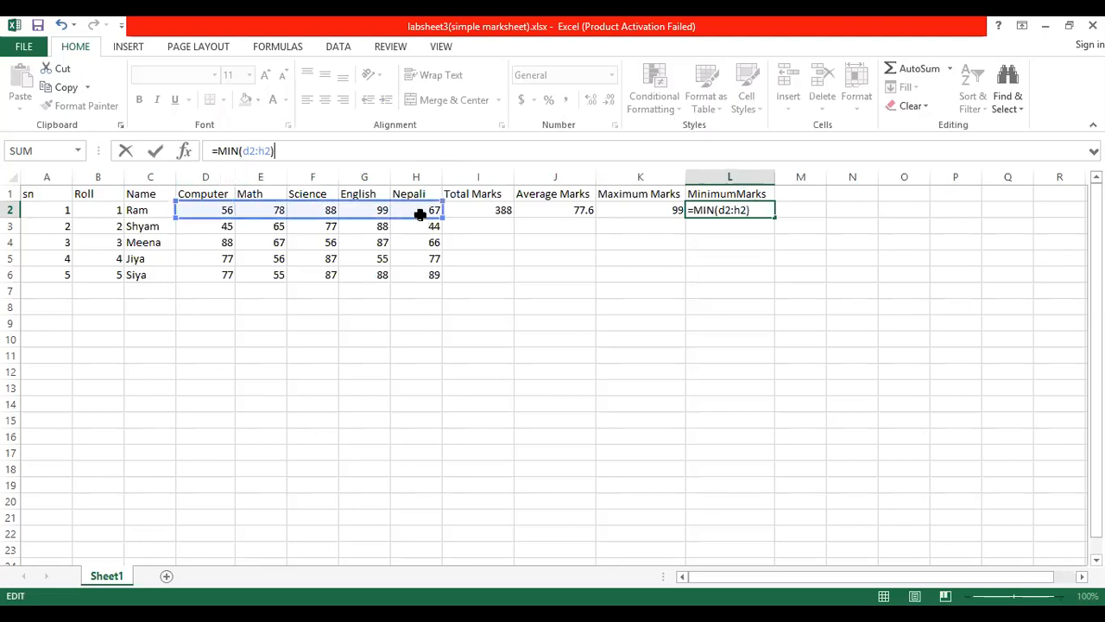
key(Return)
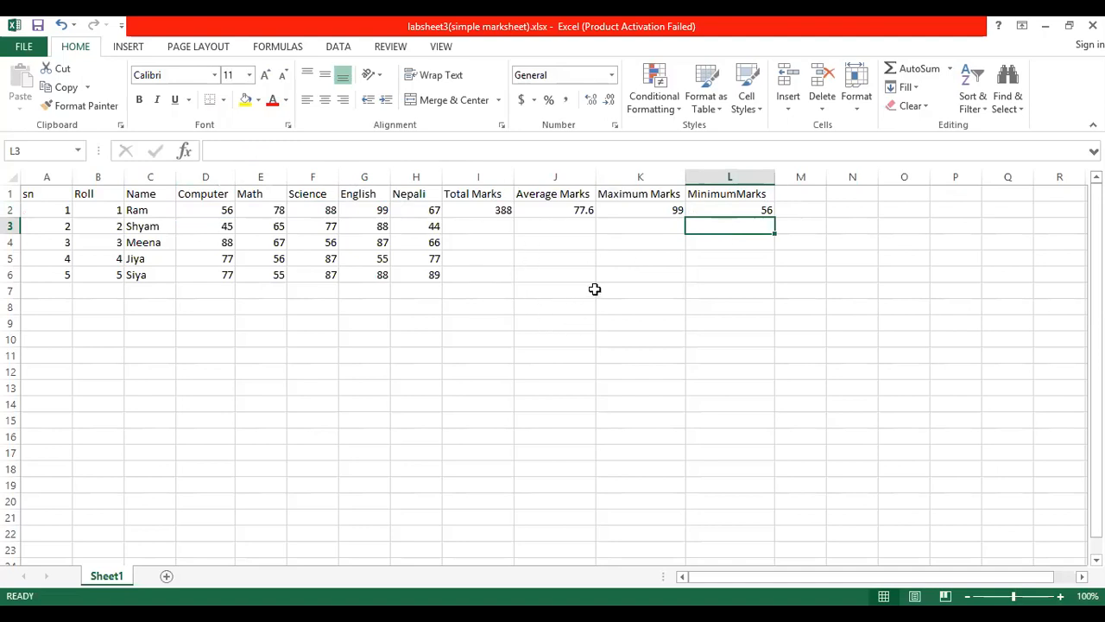
Step: Fill the Total Marks formula from I2 down to I6 for the remaining students
double_click(471, 209)
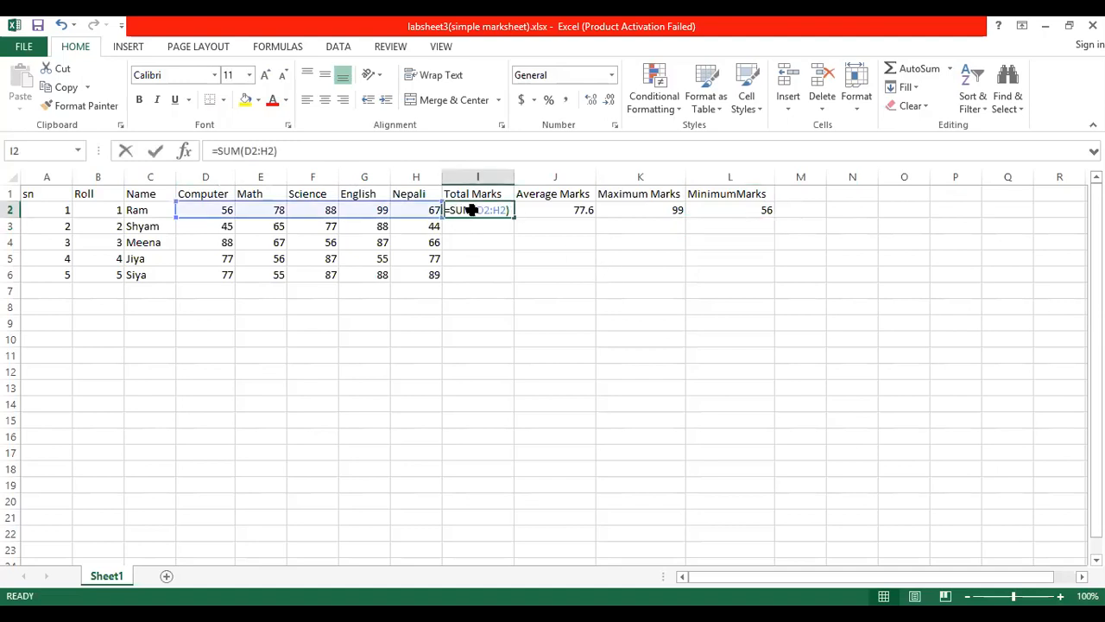
click(530, 336)
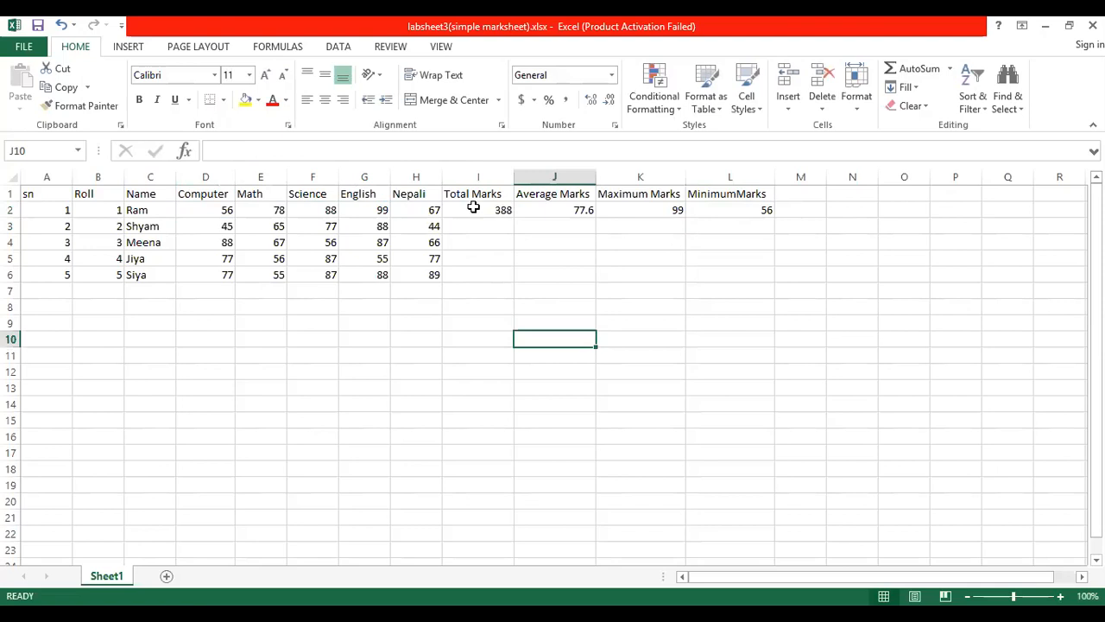
click(473, 207)
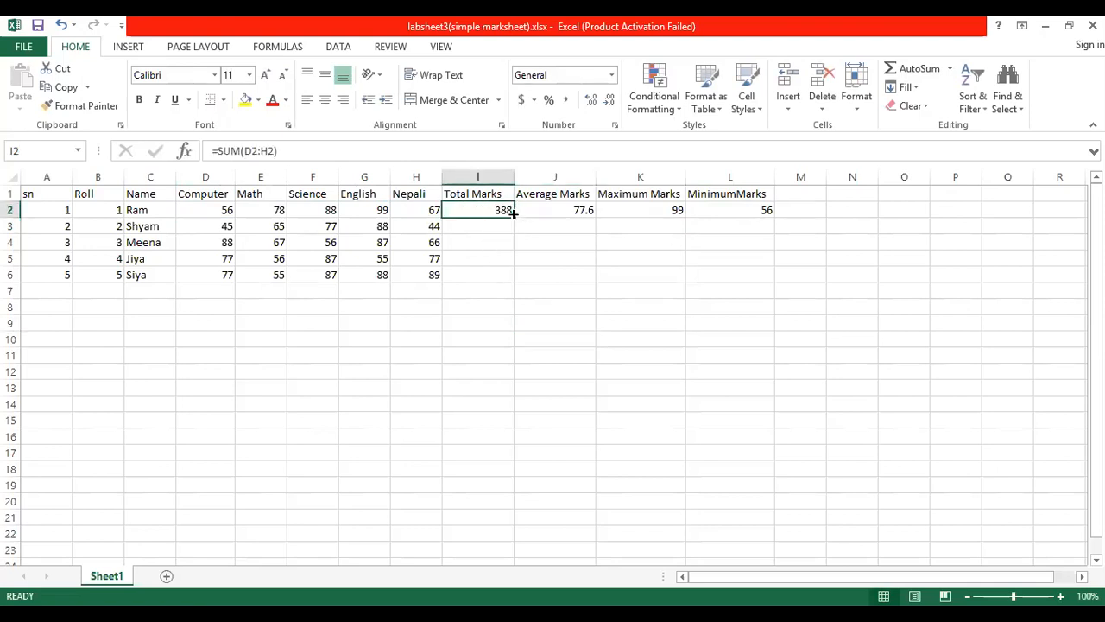
click(514, 215)
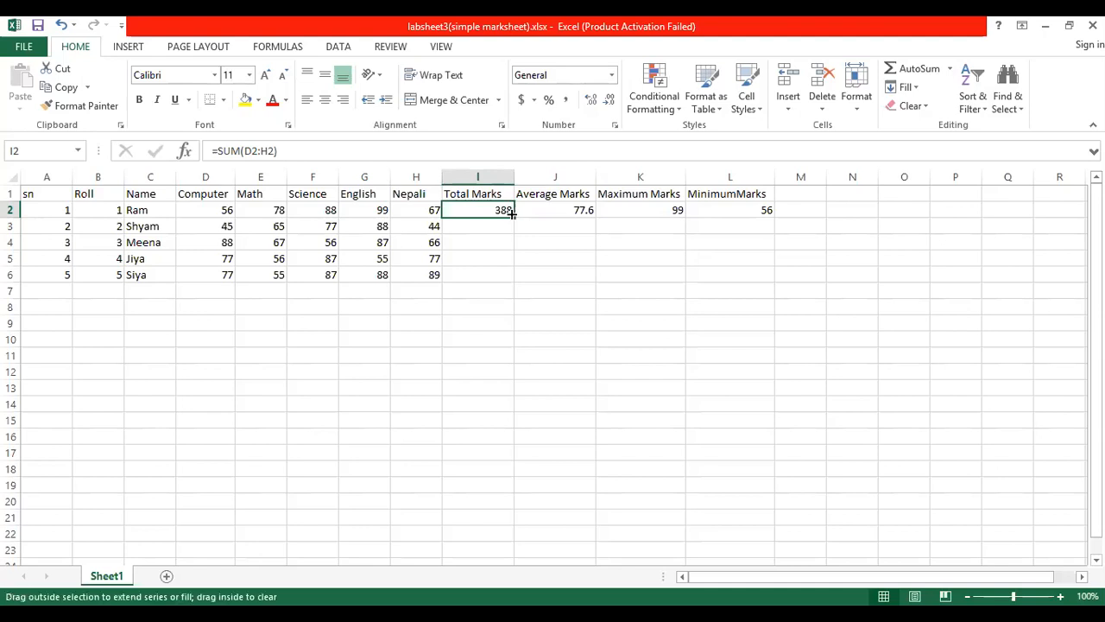
click(513, 213)
drag(513, 213, 516, 281)
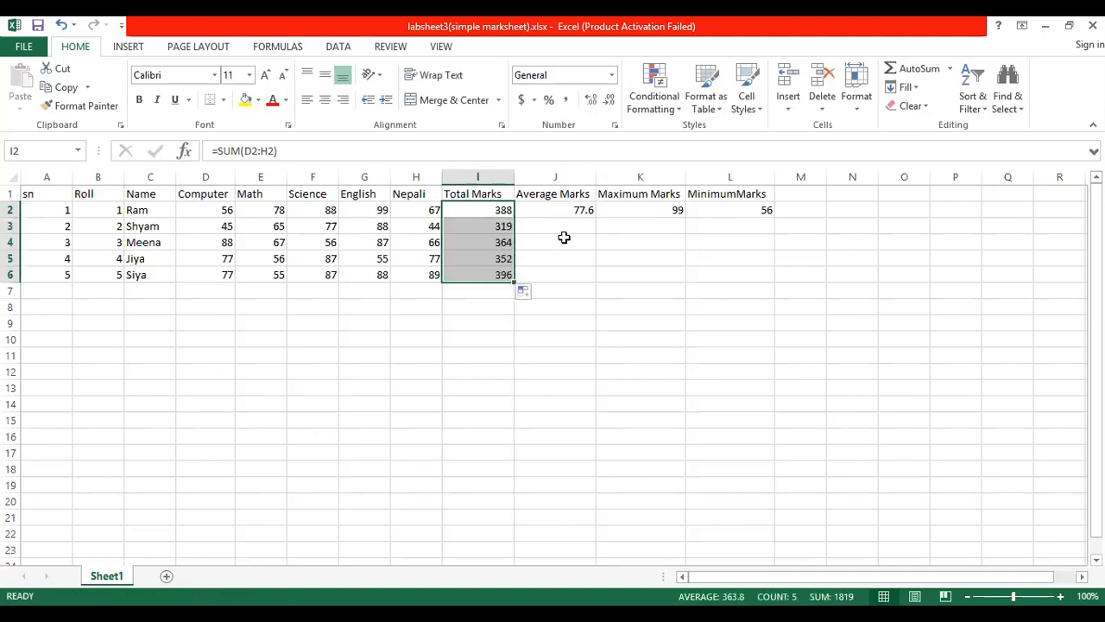
double_click(570, 210)
click(547, 262)
key(BackSpace)
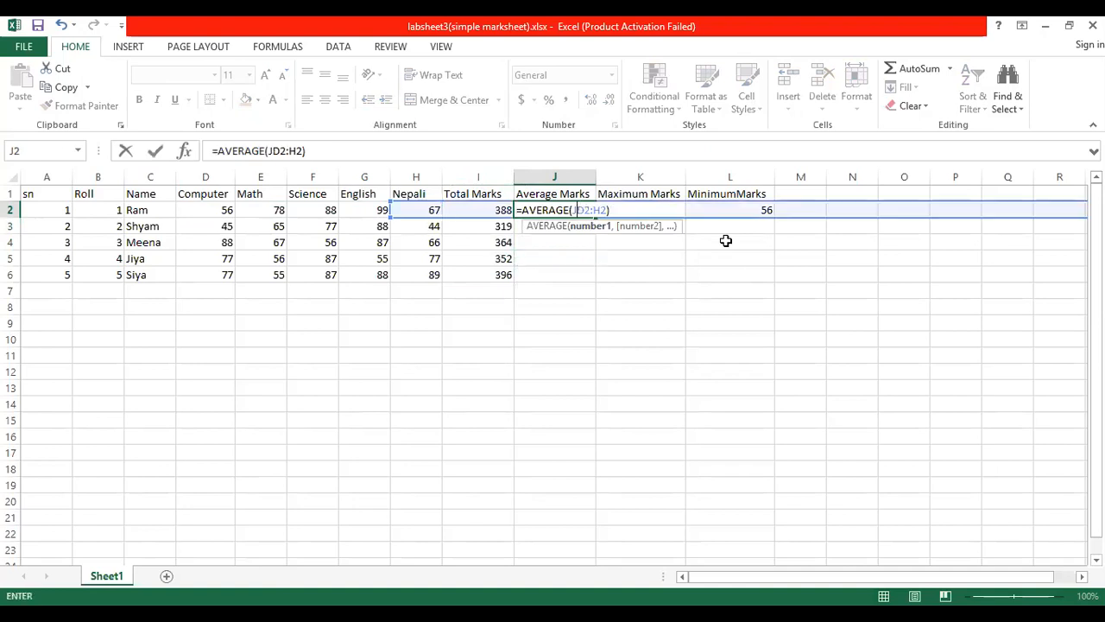
key(BackSpace)
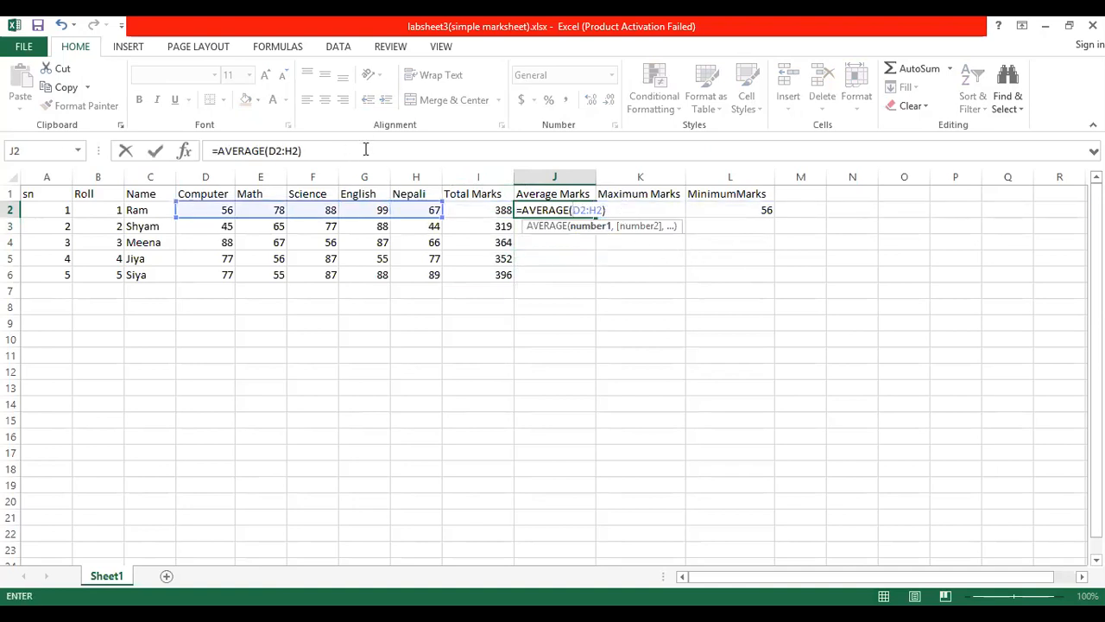
click(366, 150)
click(603, 213)
click(607, 211)
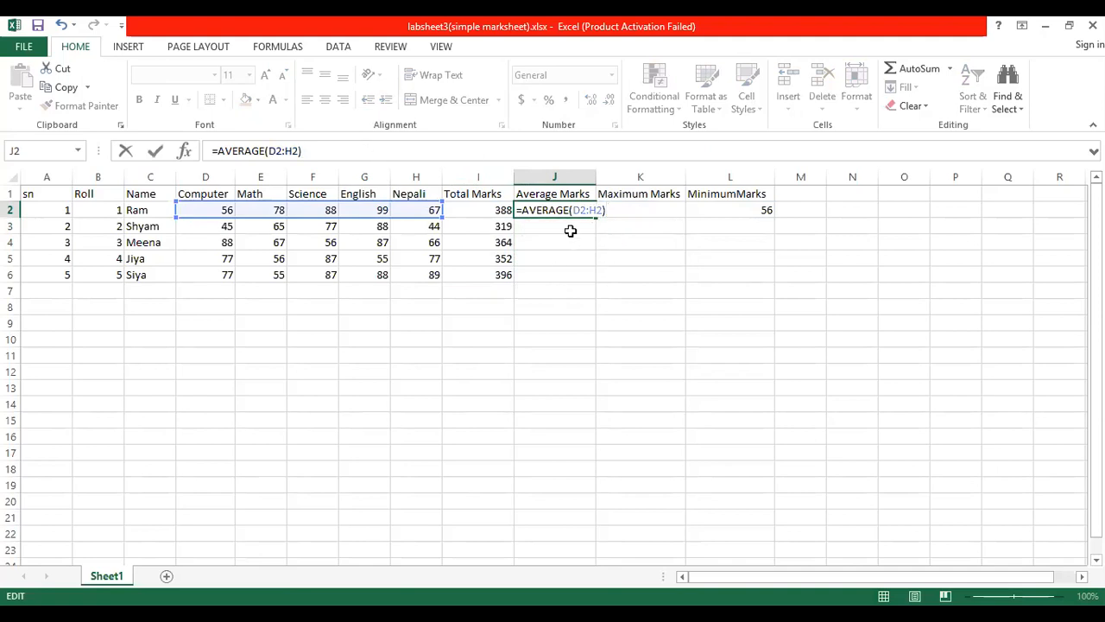
key(Return)
Step: Fill the Average Marks formula from J2 down to J6 for the remaining students
click(593, 212)
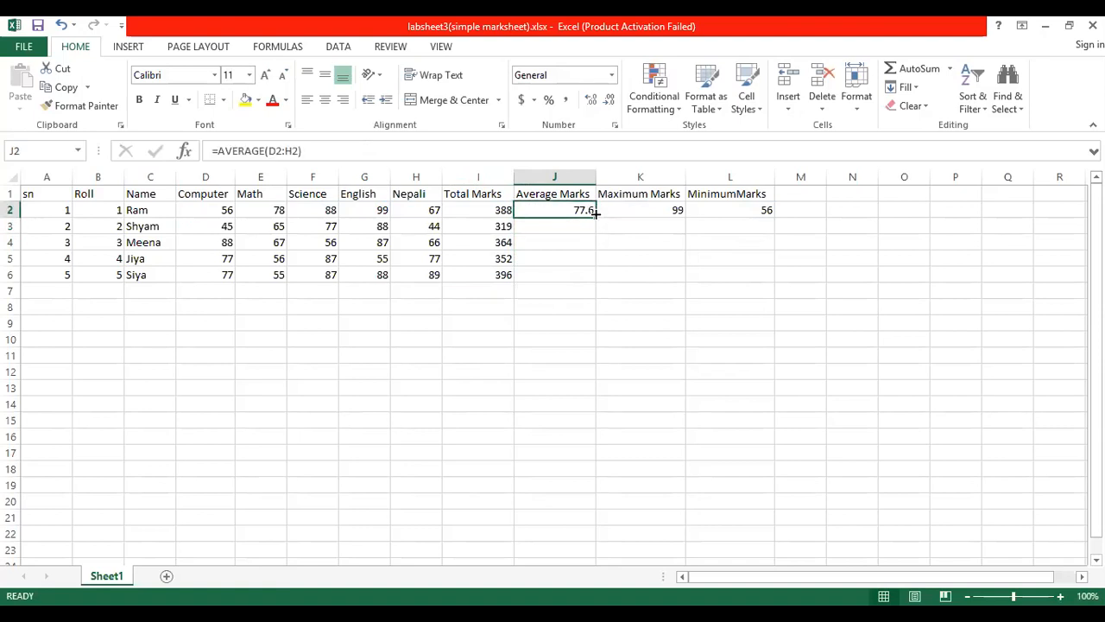
drag(595, 217, 600, 287)
click(763, 356)
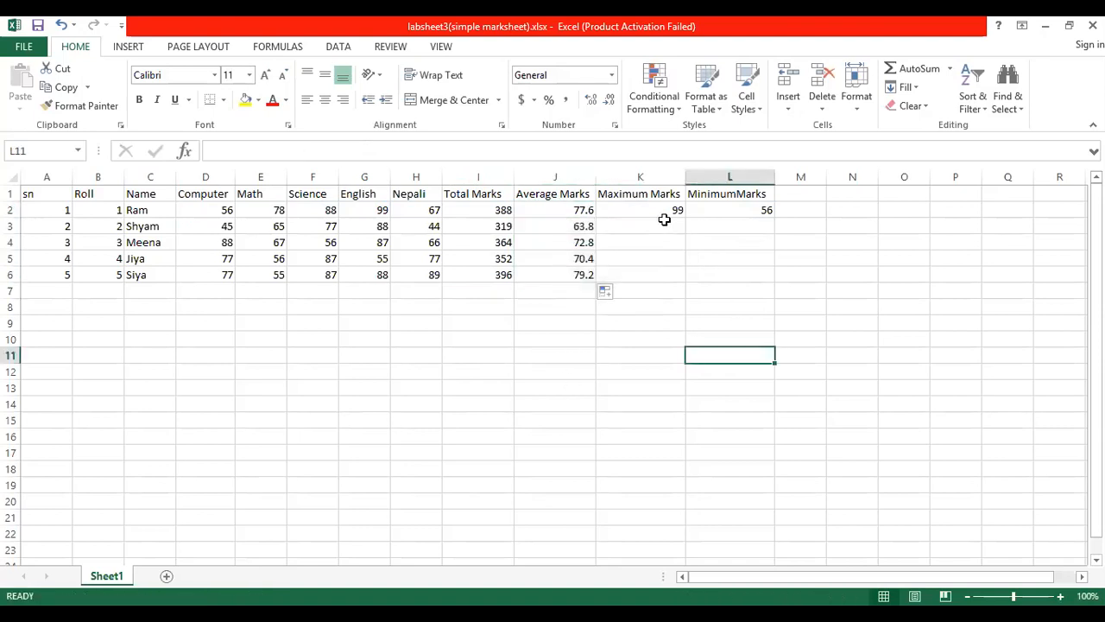
Step: Fill the Maximum Marks formula in K2 and the Minimum Marks formula in L2 down to row 6
click(658, 210)
drag(686, 218, 682, 289)
click(734, 212)
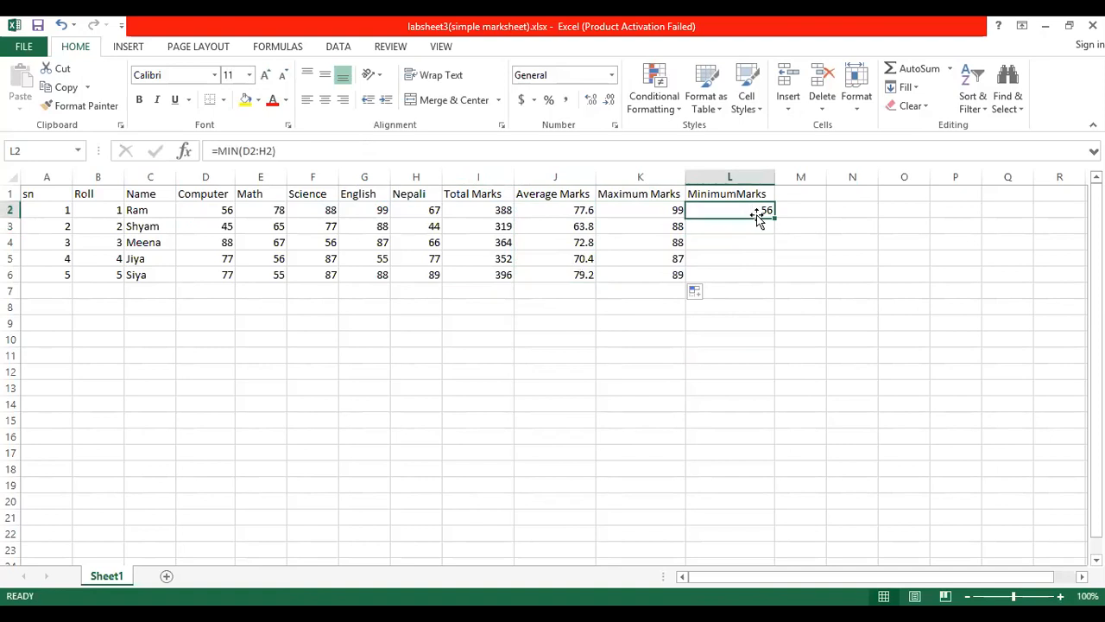
drag(775, 217, 774, 285)
click(768, 343)
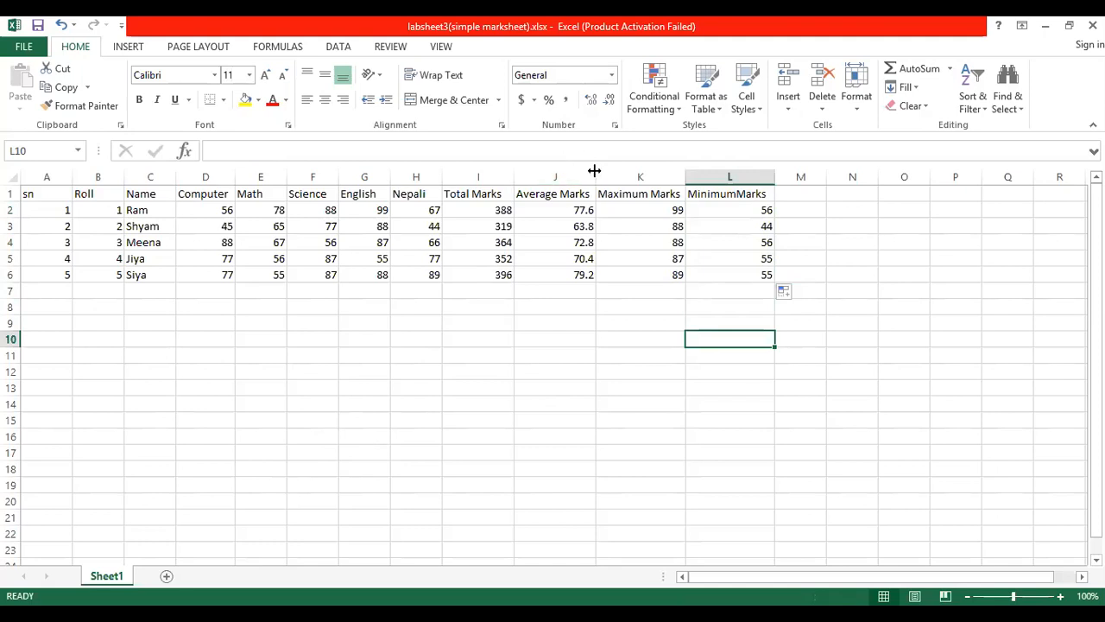
Step: Widen the Average Marks and Maximum Marks columns, J and K, beyond their heading text
drag(594, 170, 632, 170)
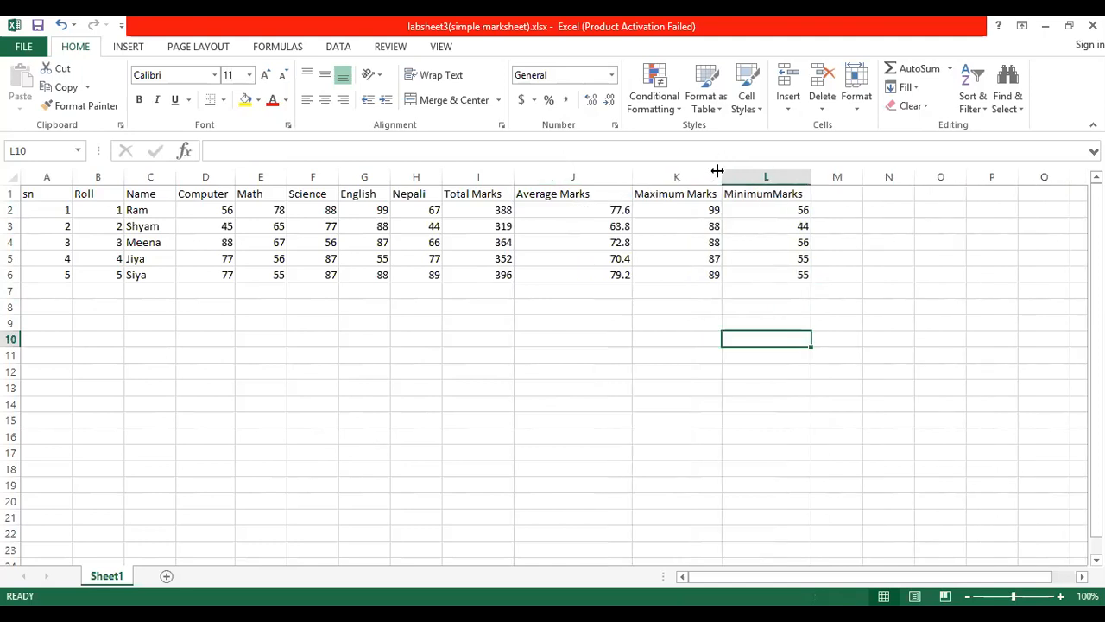
drag(719, 171, 778, 170)
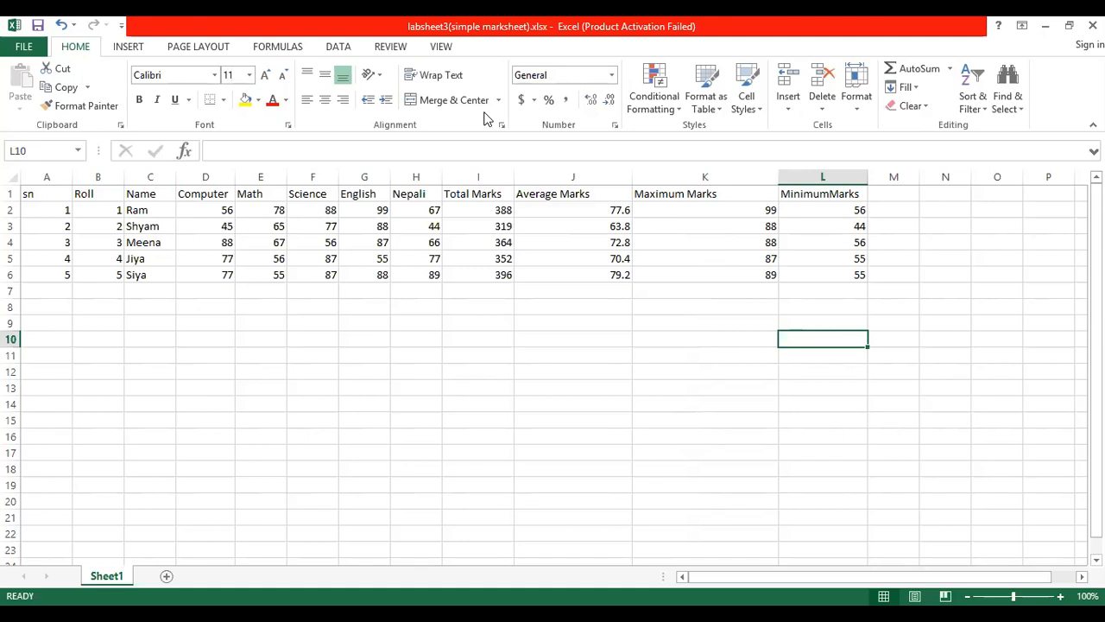
Step: Switch to the MS-Excel function.pptx presentation in PowerPoint, open slide 5 and start playing its video
key(alt+Tab)
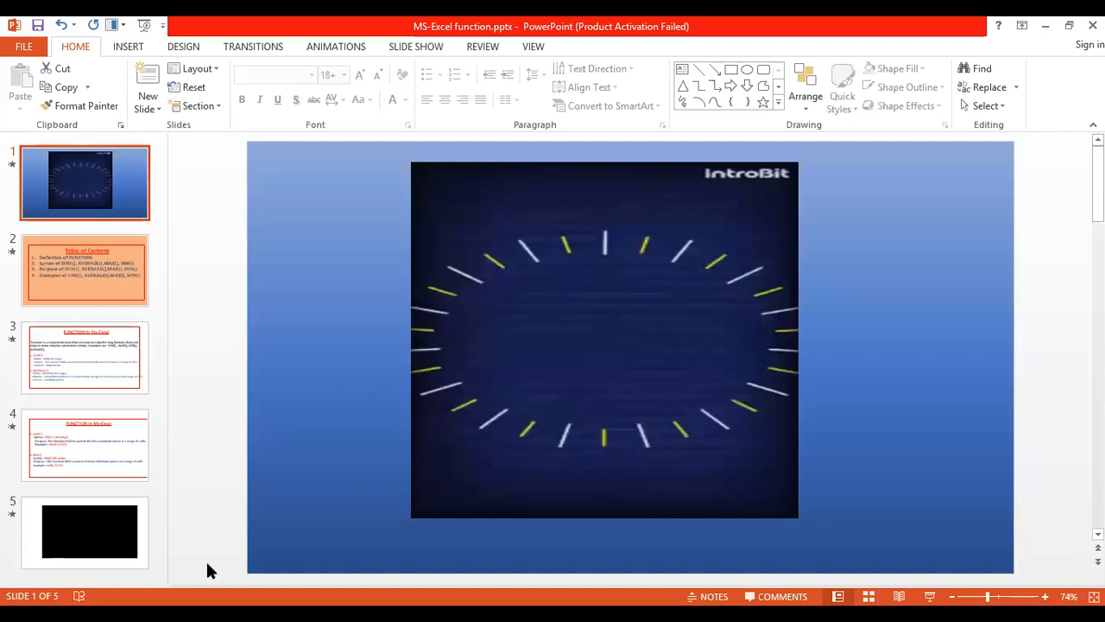
click(138, 566)
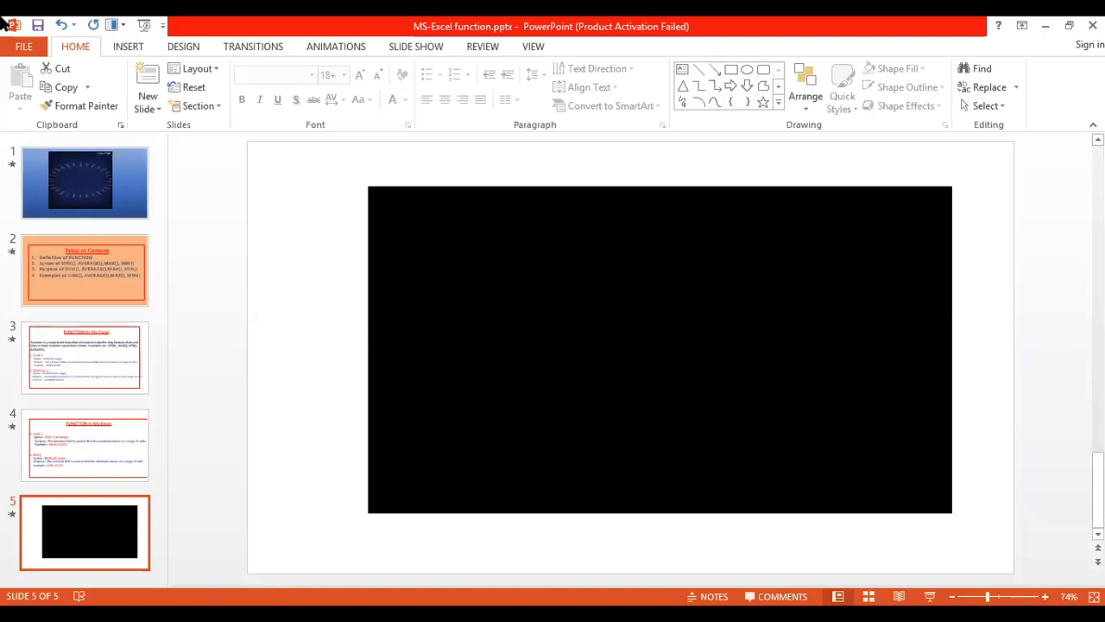
mouse_move(456, 496)
click(389, 534)
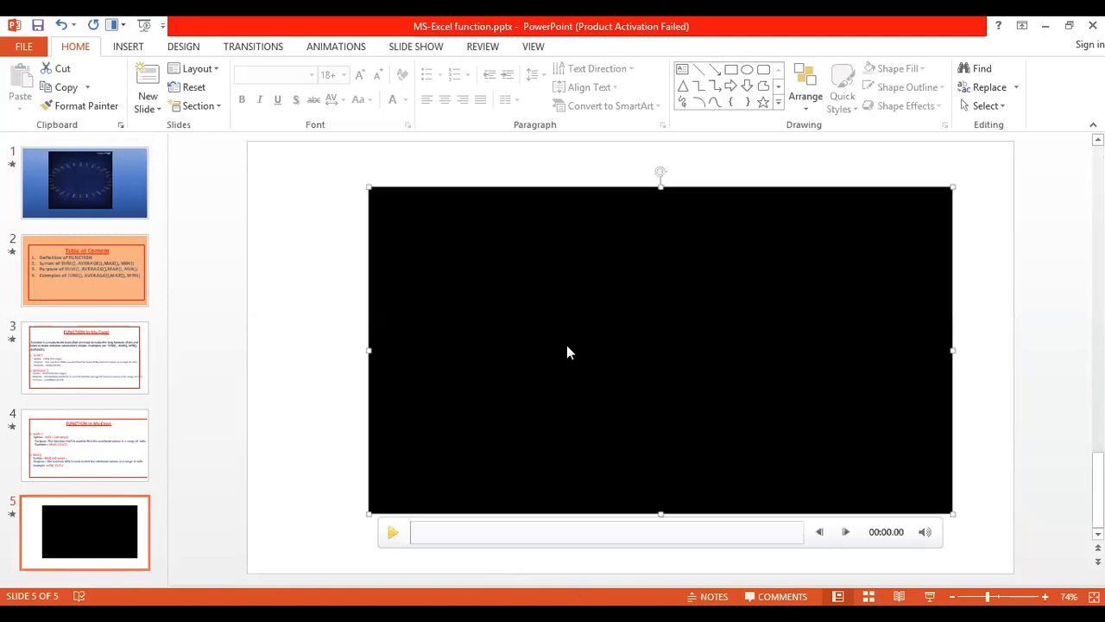